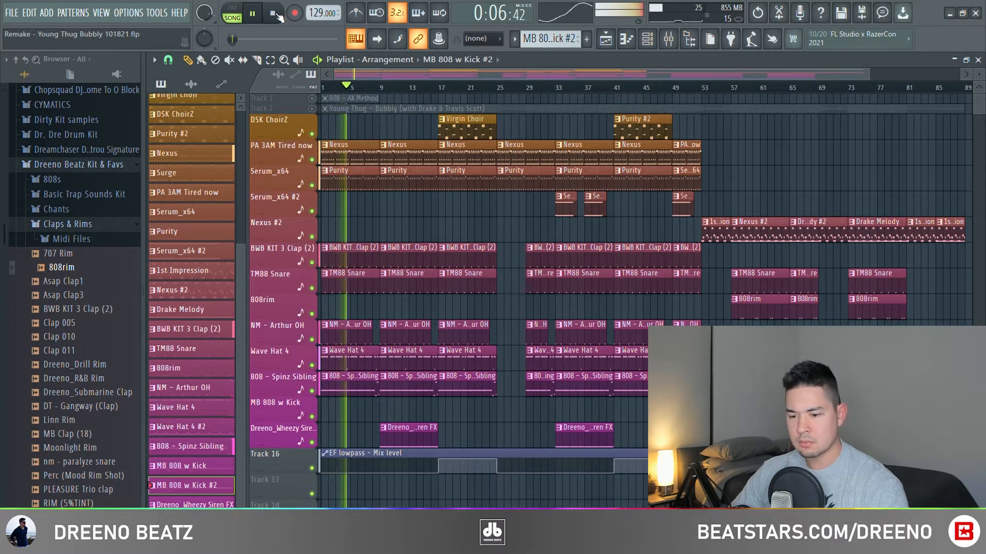
Stop the full arrangement and play the soloed PA 3AM Tired now track from the start.
click(274, 14)
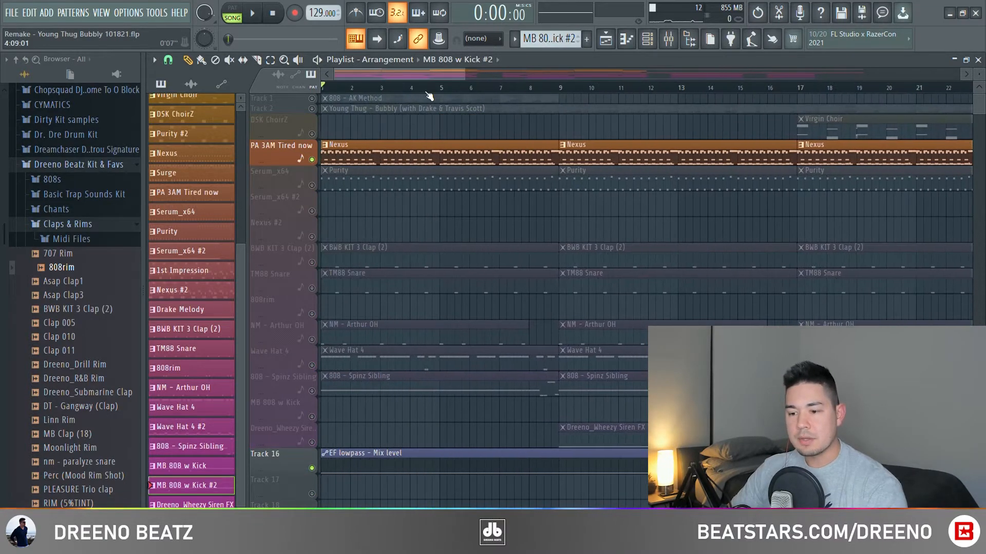
key(space)
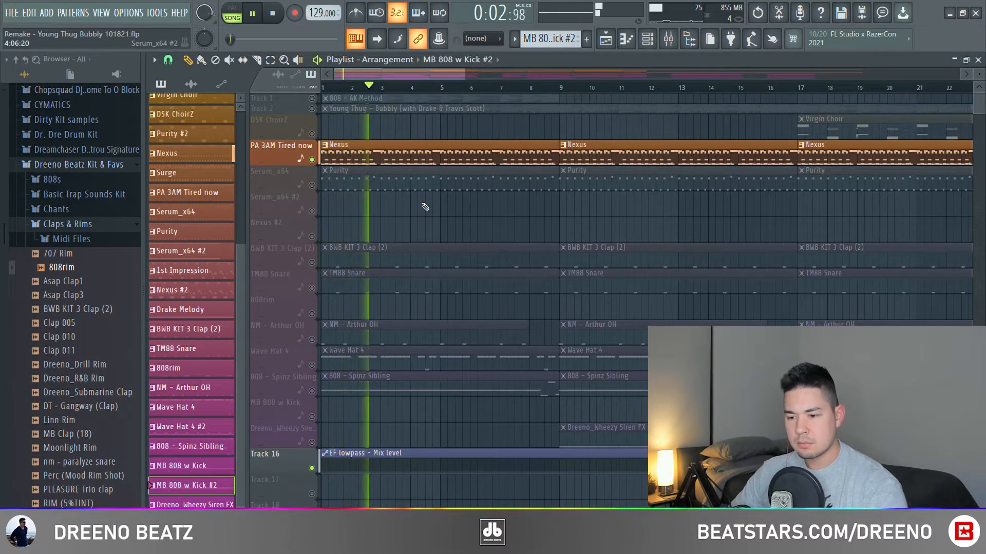
key(space)
Inspect the presets of the Nexus, Surge and PA 3AM Tired now instruments in the channel rack.
click(647, 39)
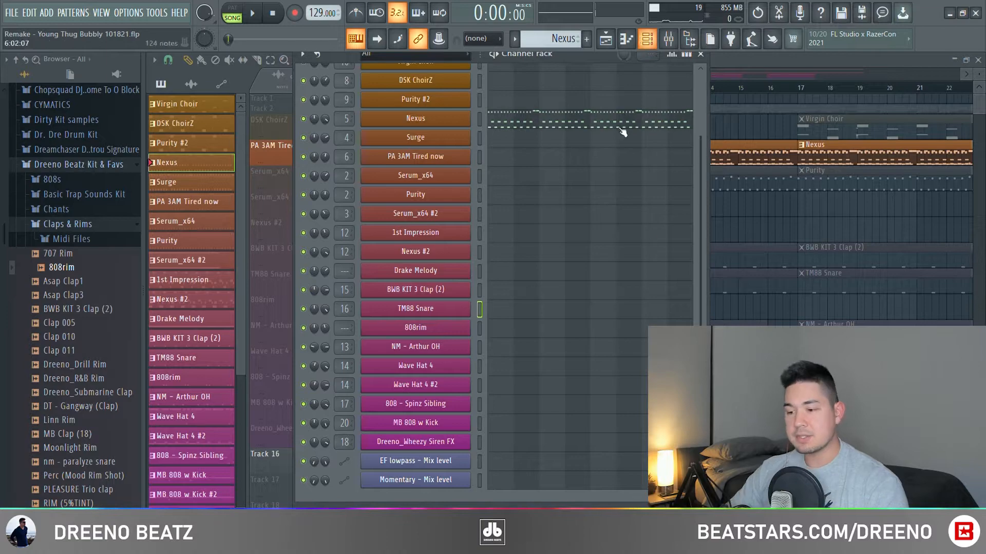
scroll(623, 132, up, 3)
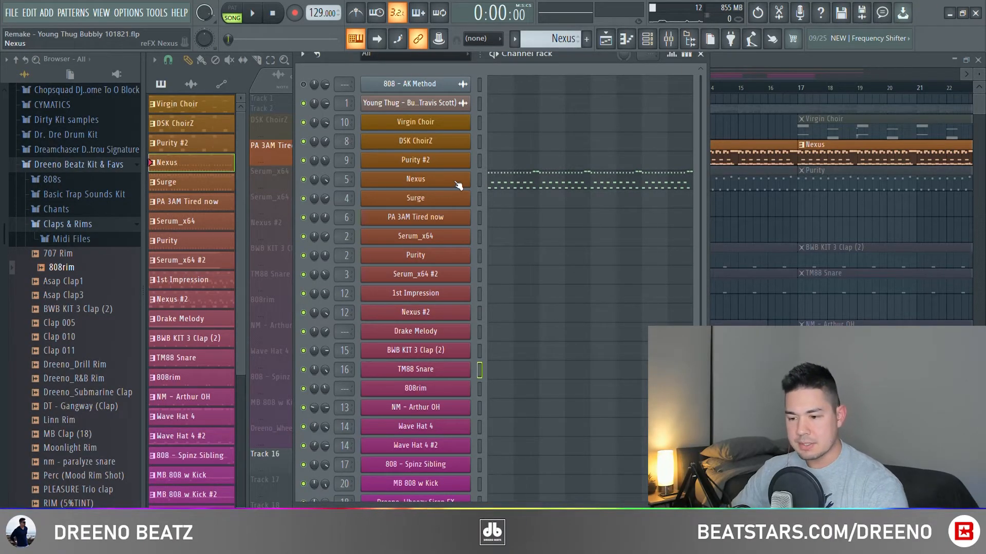
click(455, 184)
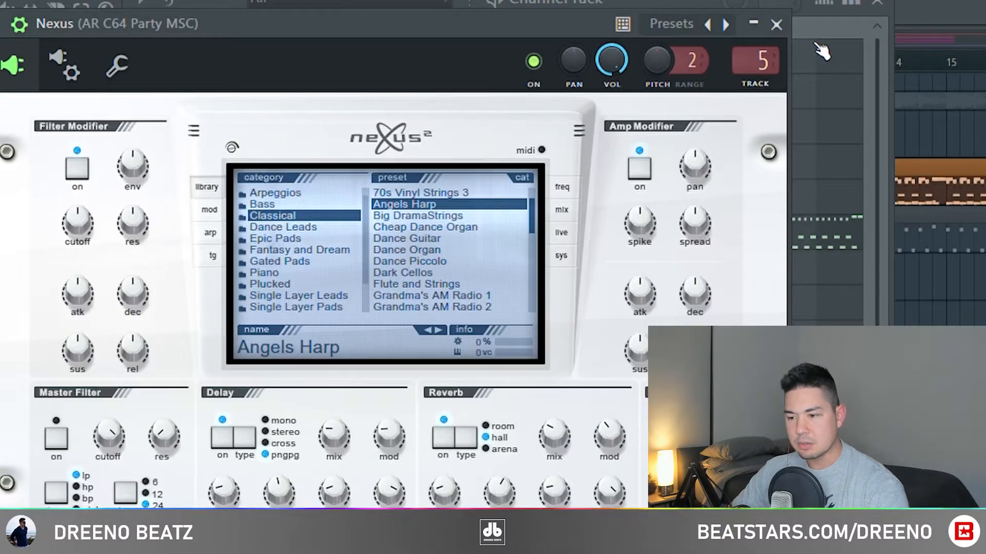
click(776, 25)
click(424, 162)
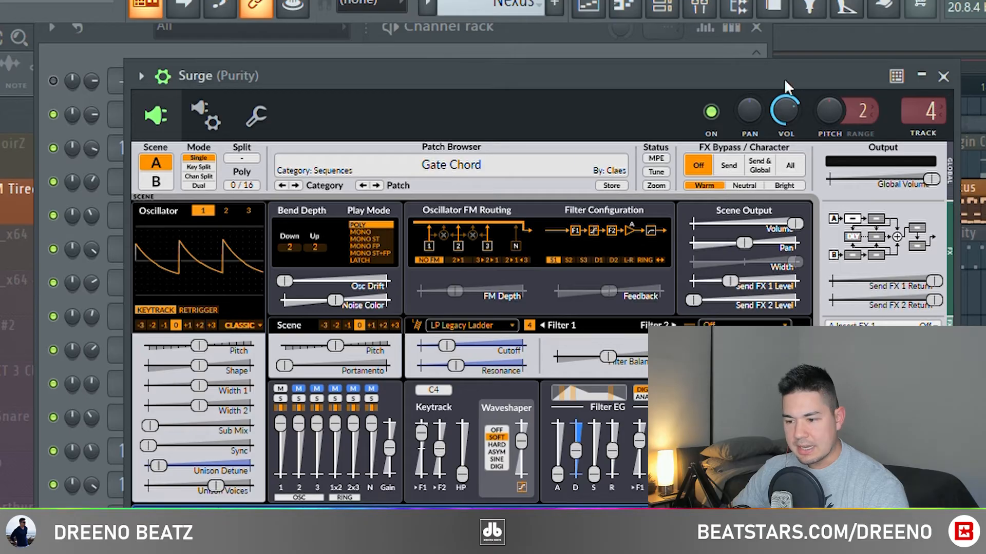
click(944, 77)
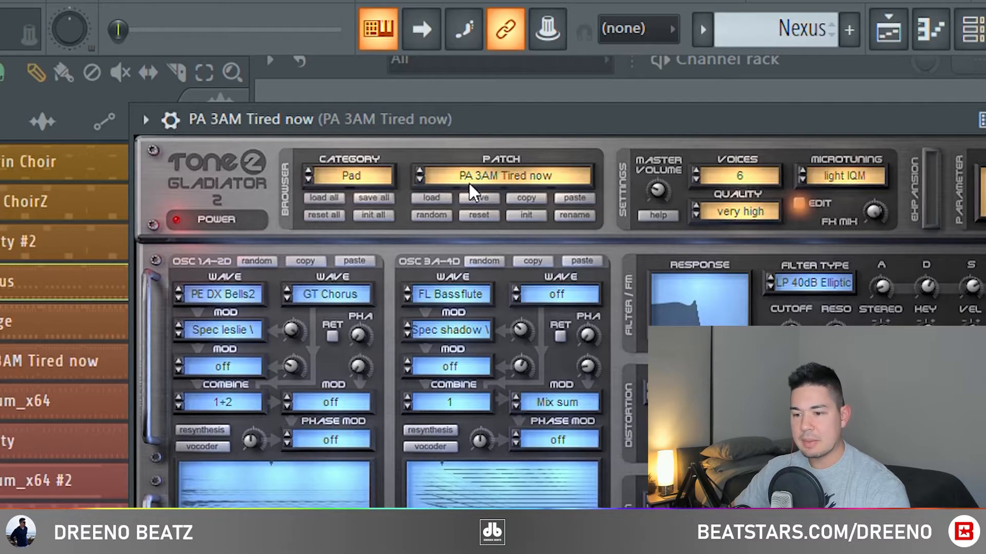
click(713, 87)
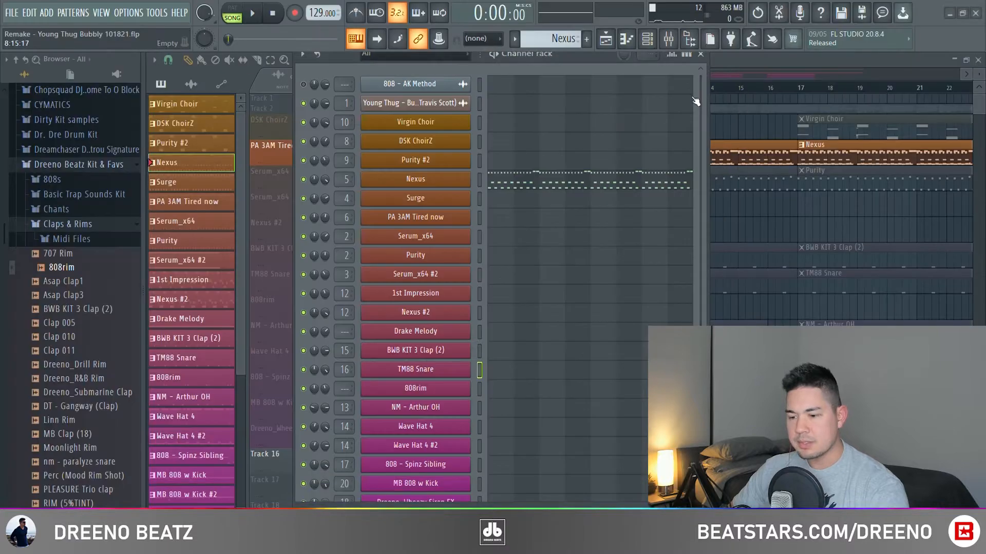
Open the Nexus pattern's notes in the piano roll and play them.
click(515, 180)
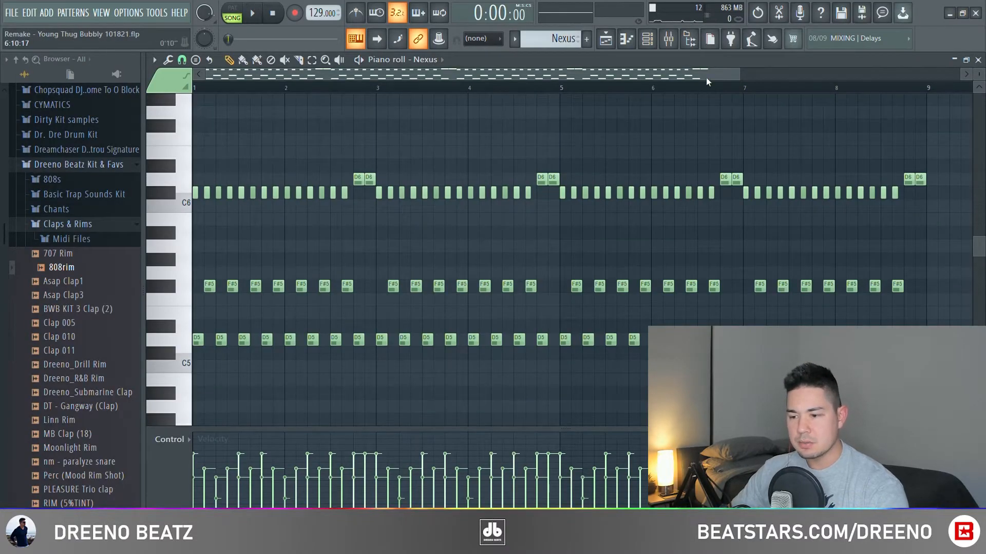
key(space)
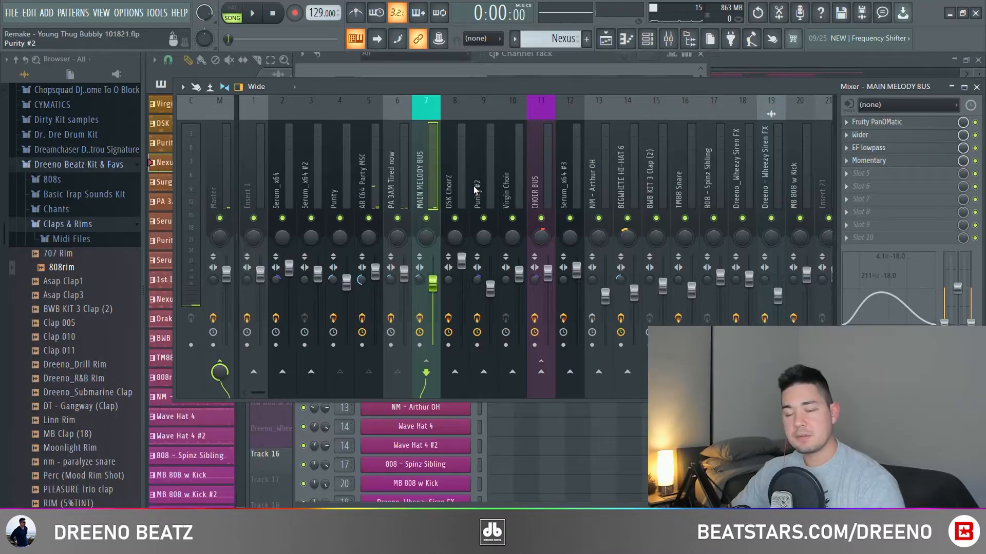
Review the Fruity PanOMatic, Wider, EF lowpass and Momentary effects on the MAIN MELODY BUS mixer track.
click(900, 124)
click(891, 136)
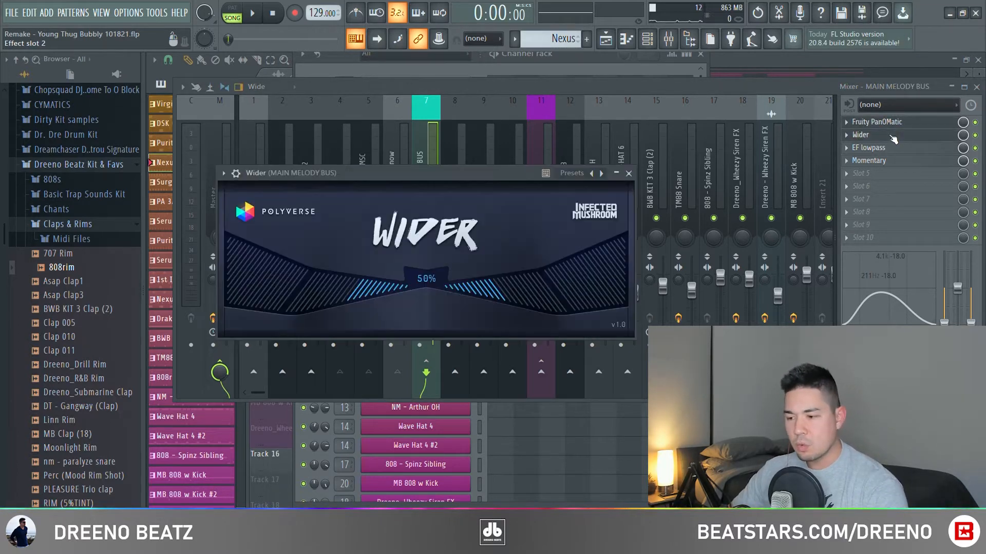
click(893, 138)
click(885, 148)
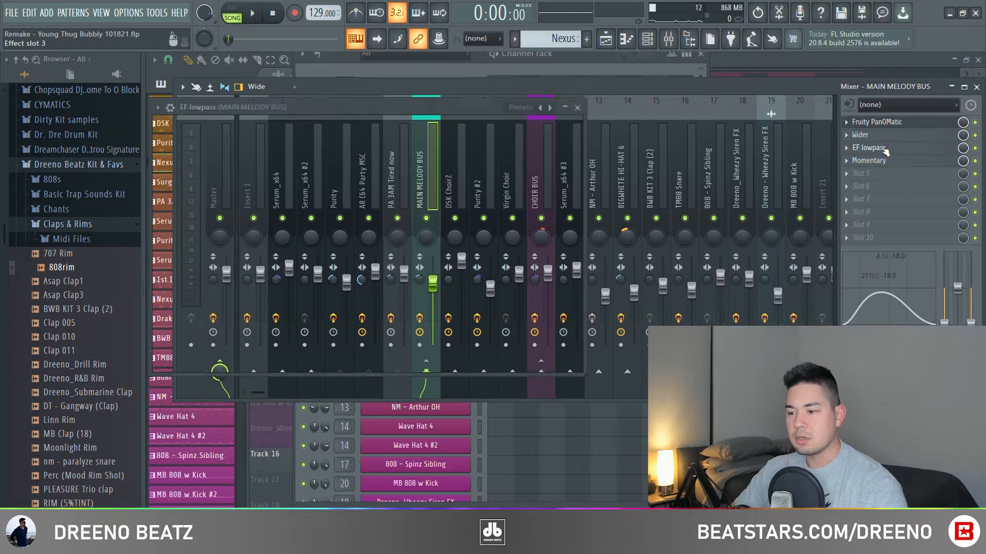
click(885, 150)
click(885, 163)
click(884, 164)
Select the Purity pattern on the Serum_x64 playlist track and inspect the Purity and Serum_x64 instrument settings.
ctrl+right_click(433, 139)
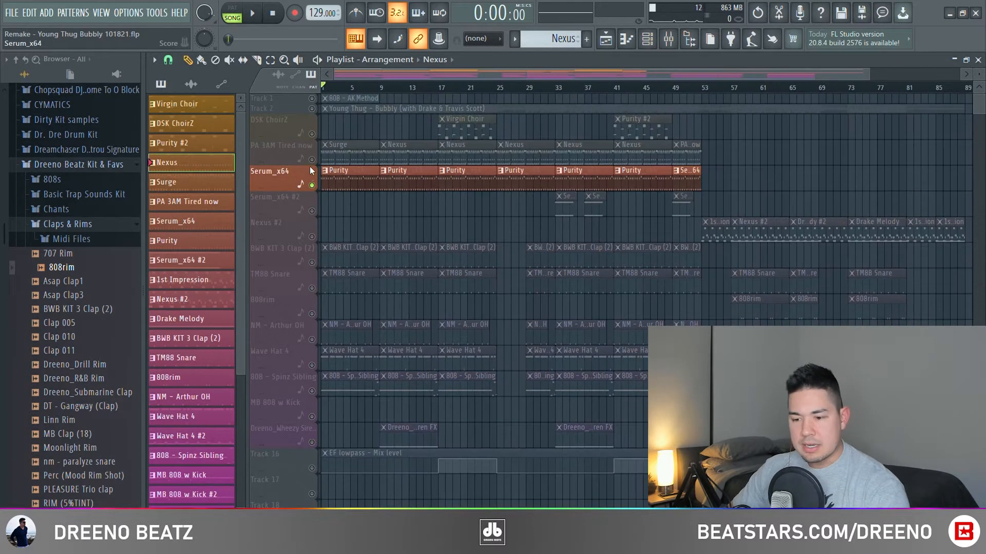
click(335, 177)
key(F6)
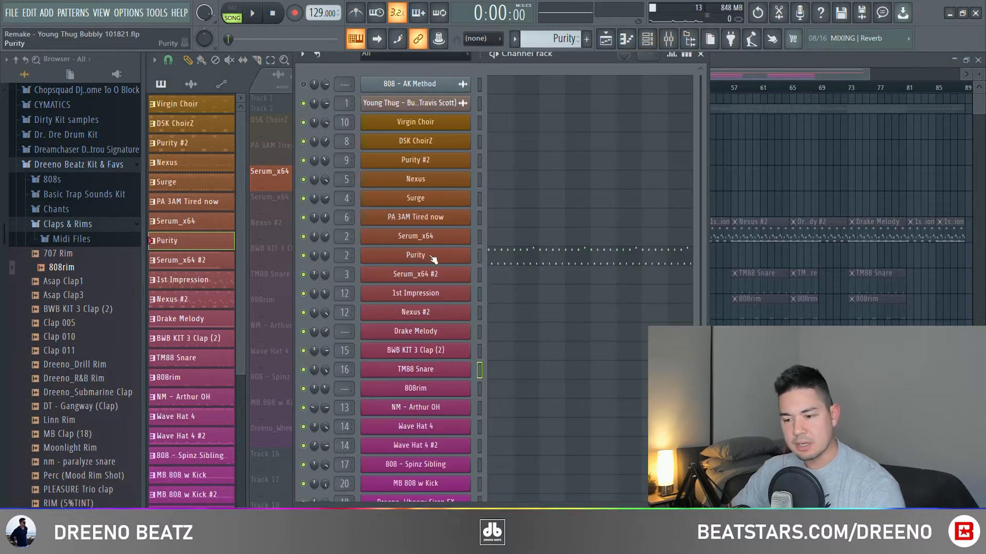
click(433, 255)
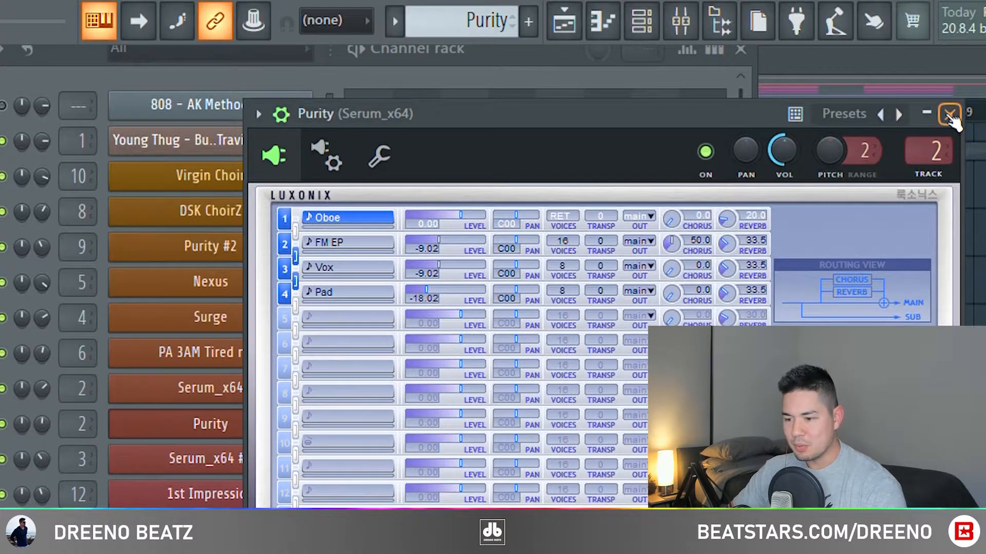
click(949, 114)
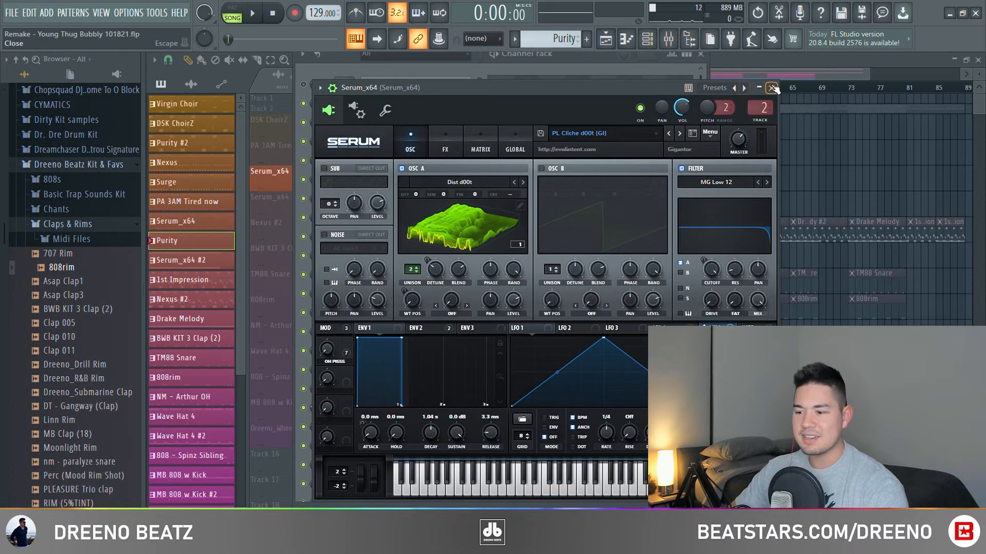
click(773, 88)
Play the Purity pattern and inspect the 20Hz + 18kHz cut EQ on the Serum_x64 mixer track.
key(space)
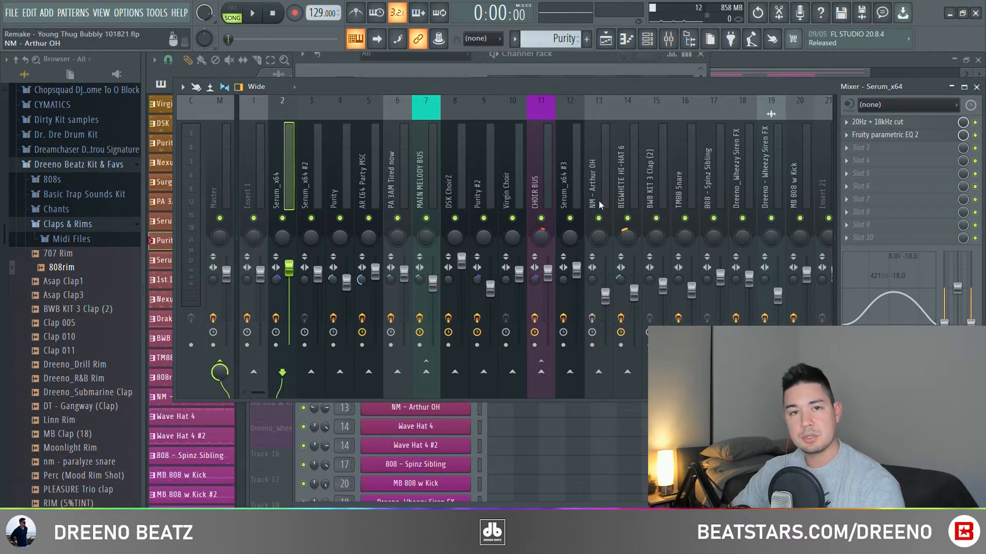
click(902, 123)
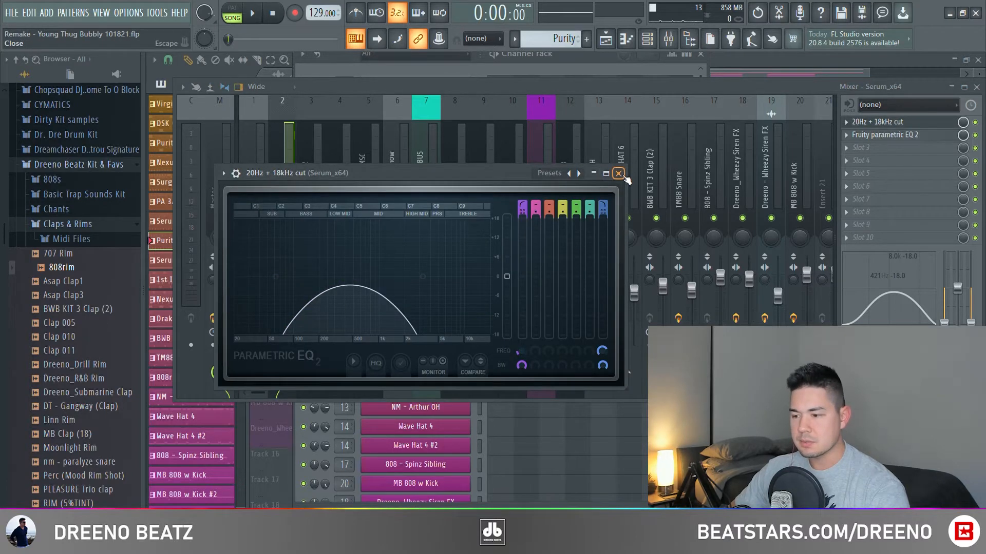
click(618, 174)
Play the PA 3AM Tired now and Serum_x64 melody tracks together from the start of the playlist.
key(space)
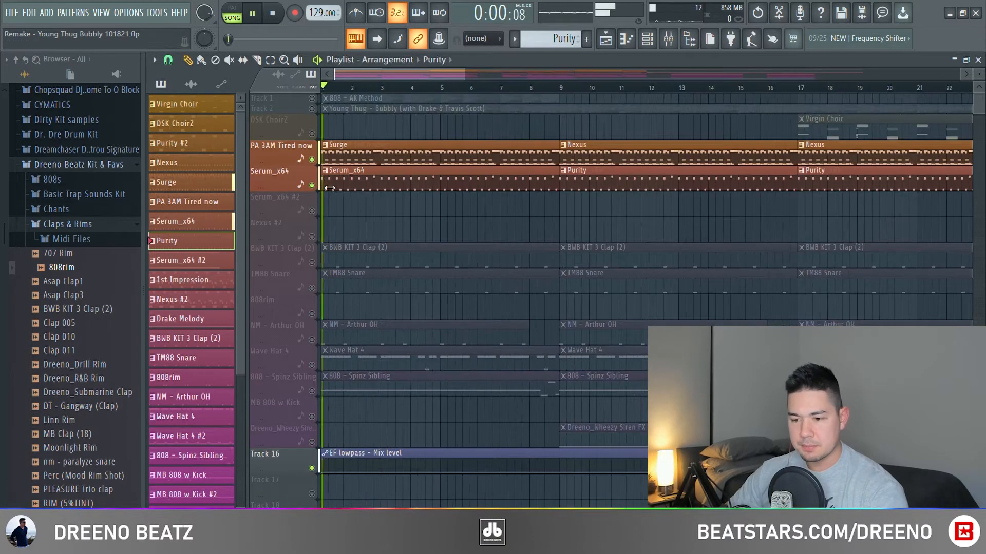
scroll(415, 222, up, 3)
scroll(417, 223, up, 2)
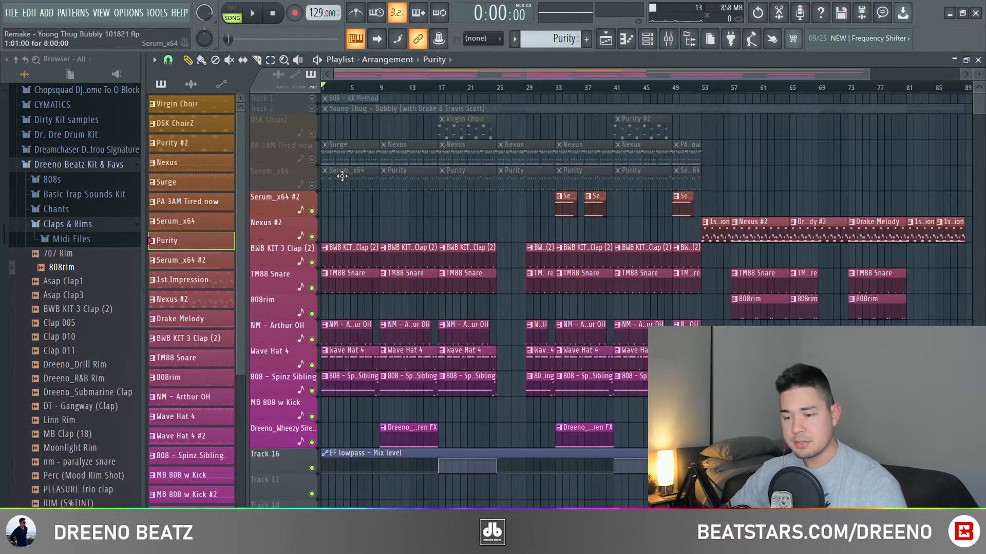
Play the drums without the melody tracks, and preview the BWB KIT 3 Clap (2) and TM88 Snare samples.
key(space)
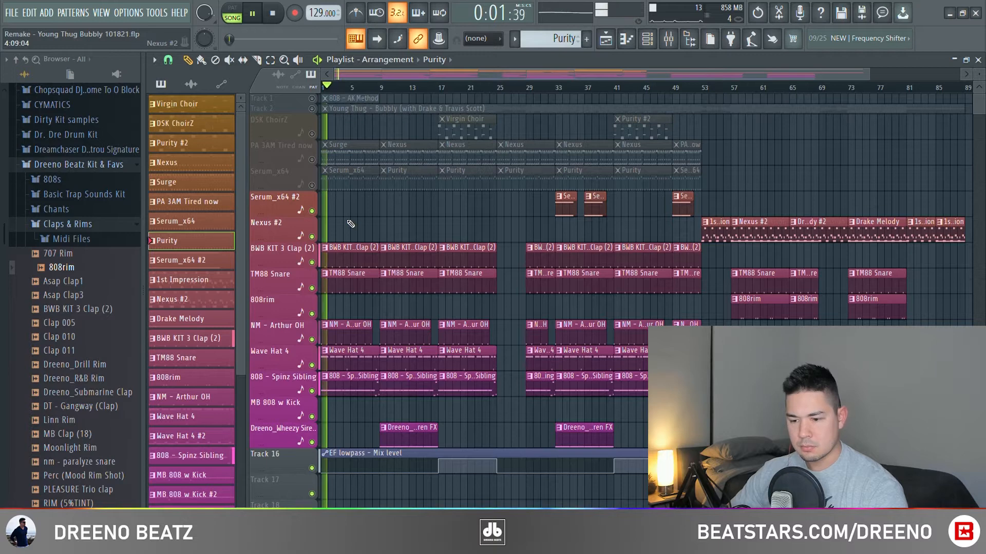
scroll(337, 241, up, 4)
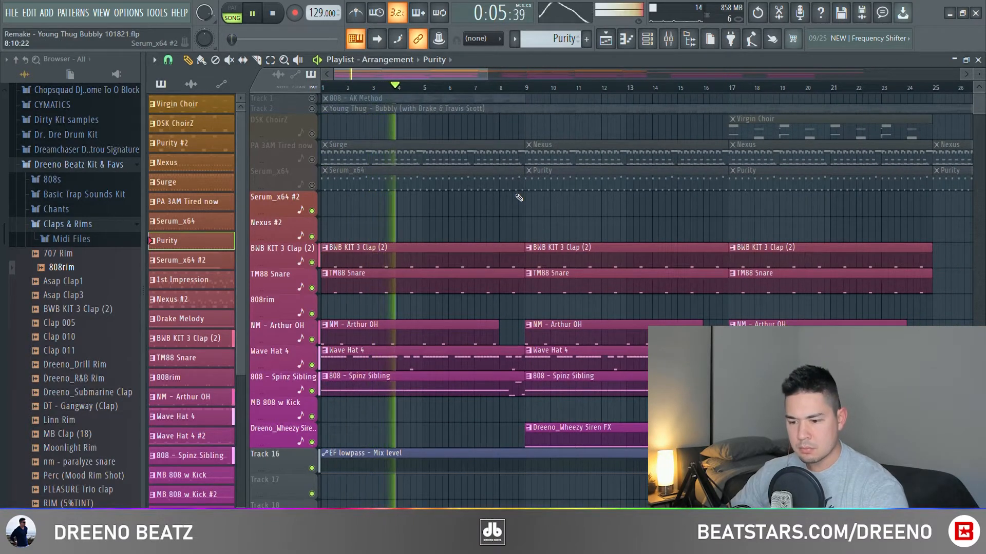
key(F6)
key(space)
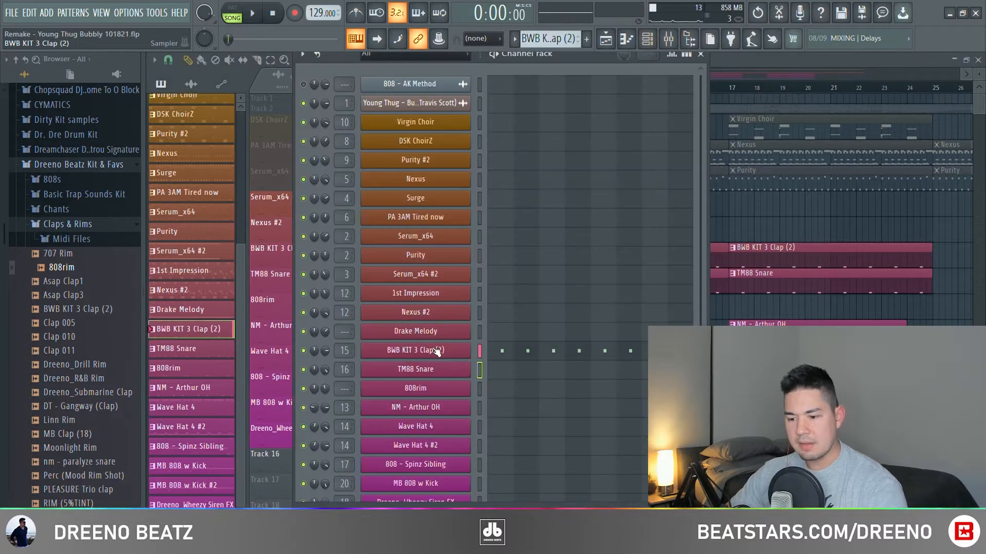
click(438, 350)
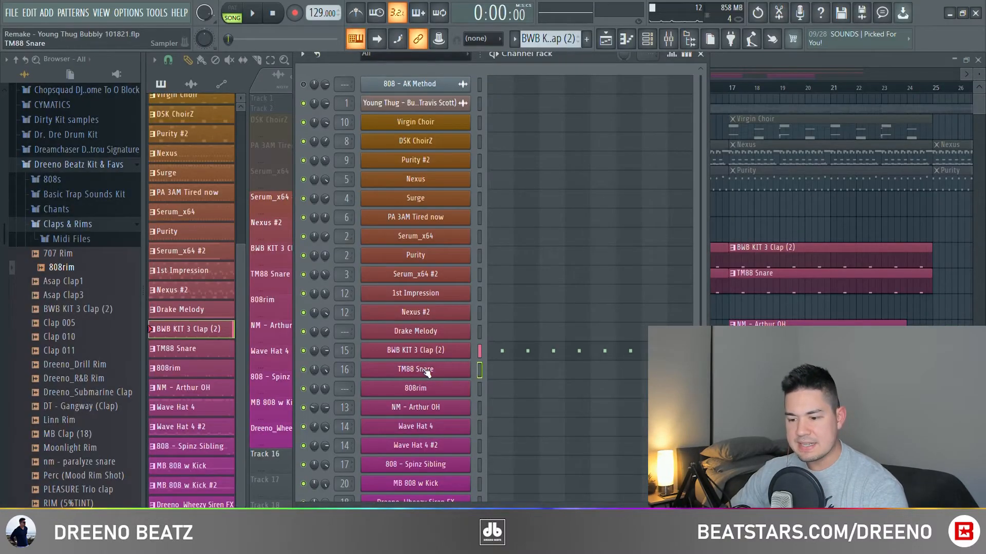
click(428, 369)
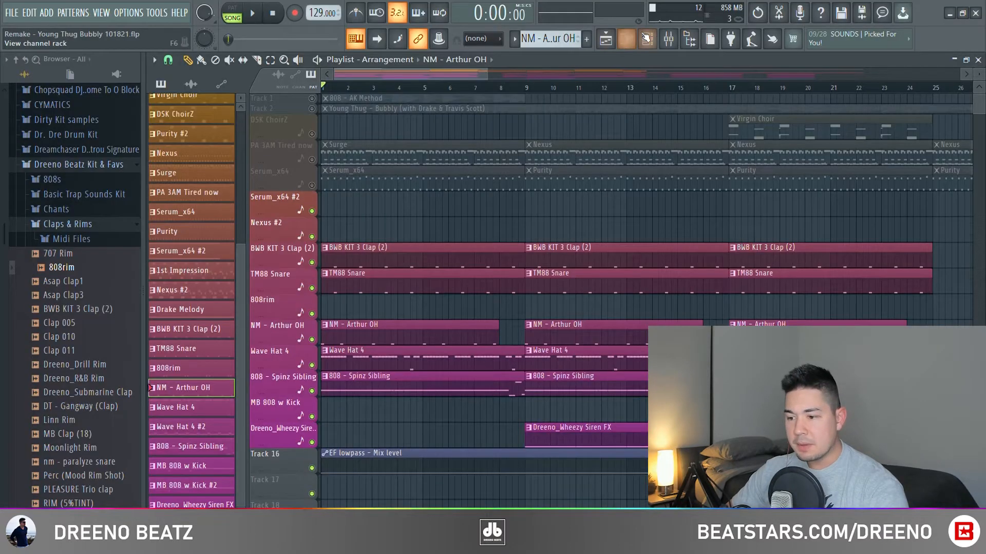
Open the NM - Arthur OH channel and inspect the Gross Beat effect on its mixer track.
key(F6)
click(416, 408)
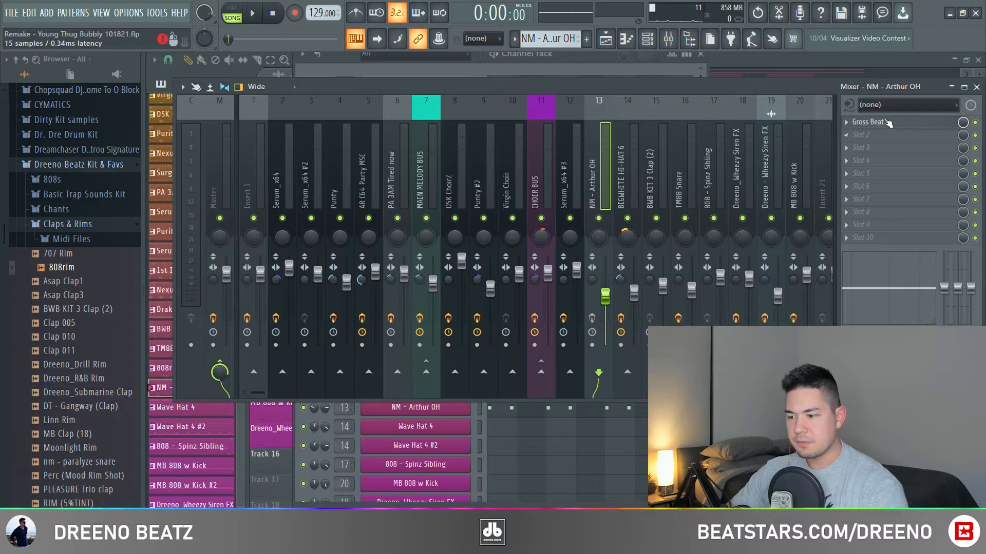
click(887, 124)
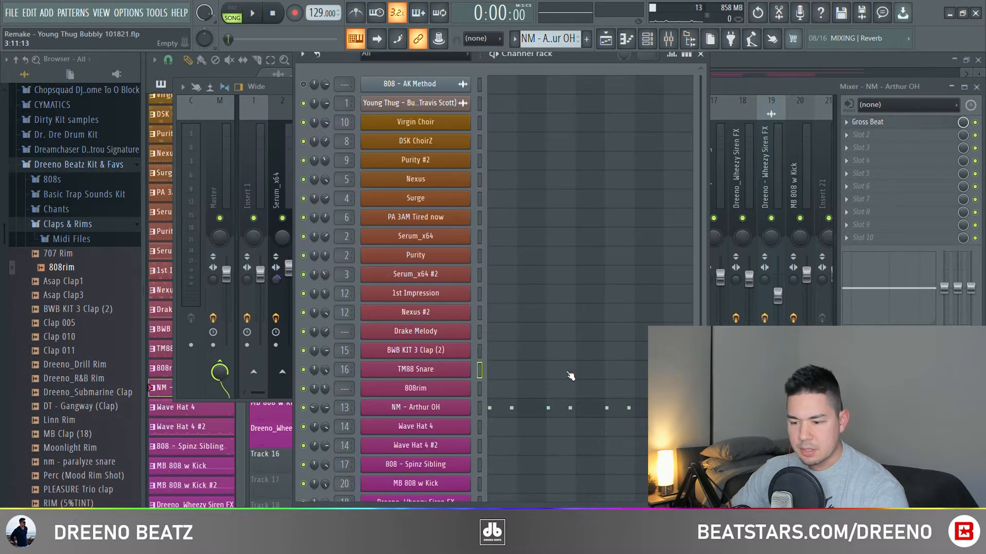
View the NM - Arthur OH pattern in the piano roll and play it.
key(F7)
ctrl+right_click(545, 100)
key(space)
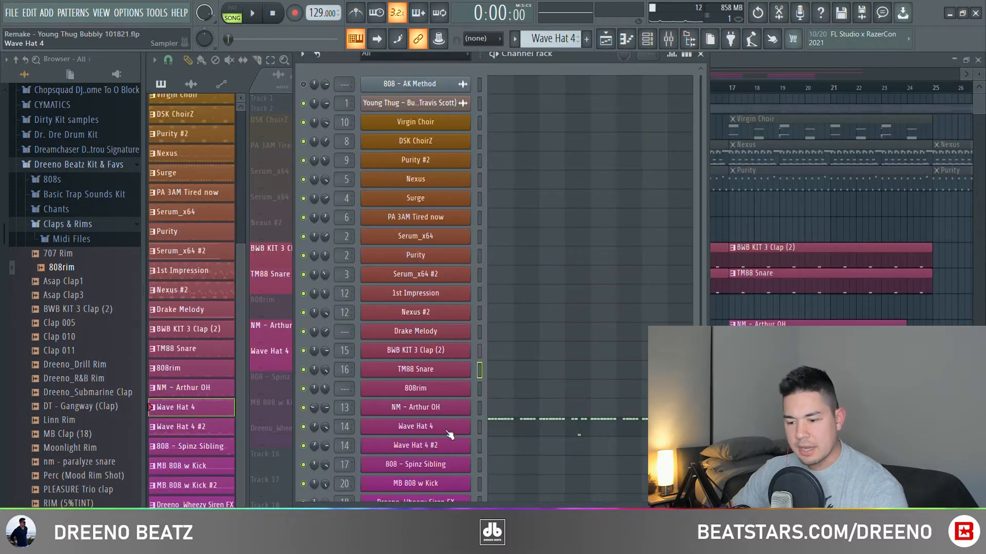
Preview the Wave Hat 4 sample and play its pattern in the piano roll.
click(447, 430)
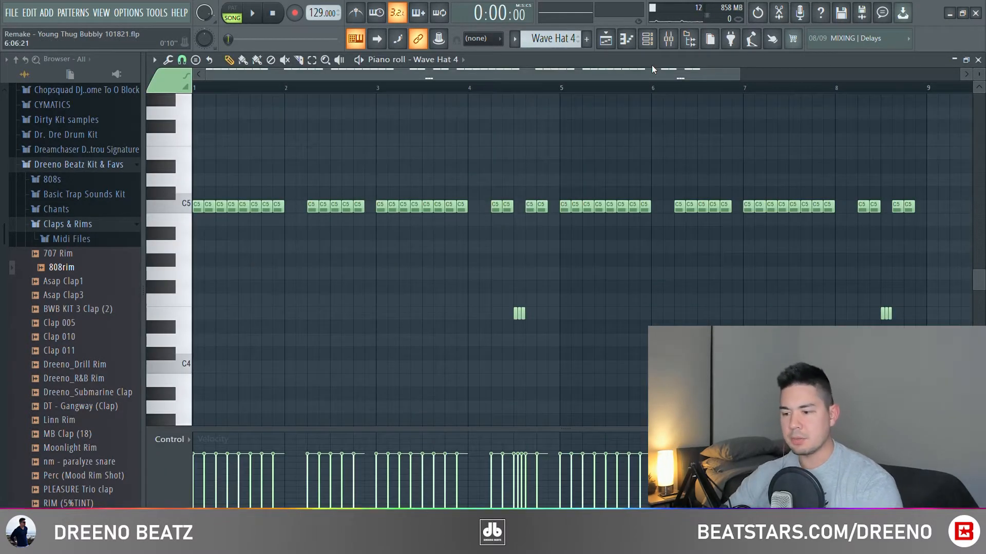
key(space)
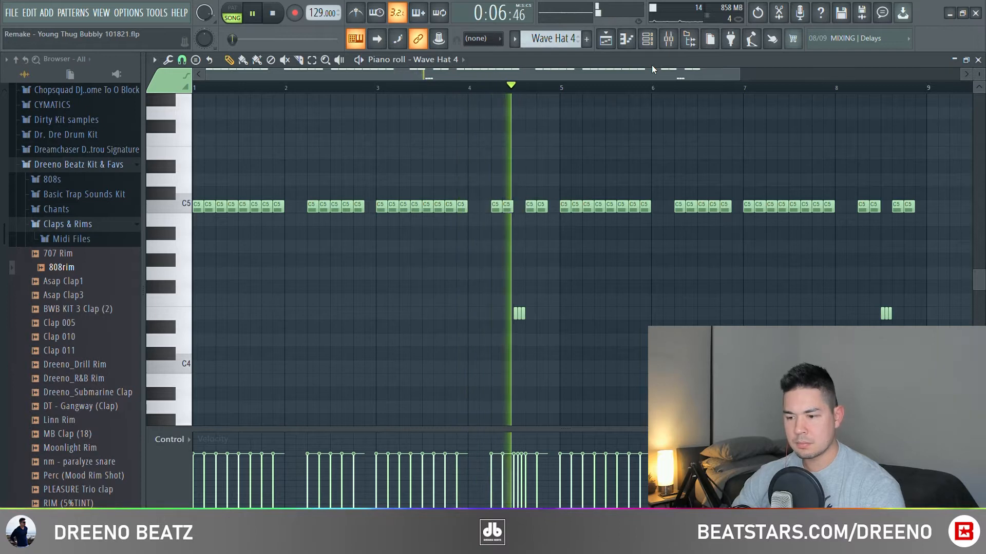
key(space)
Unmute the 808 - Spinz Sibling track in the playlist and select its first pattern clip.
key(F5)
click(312, 392)
click(367, 396)
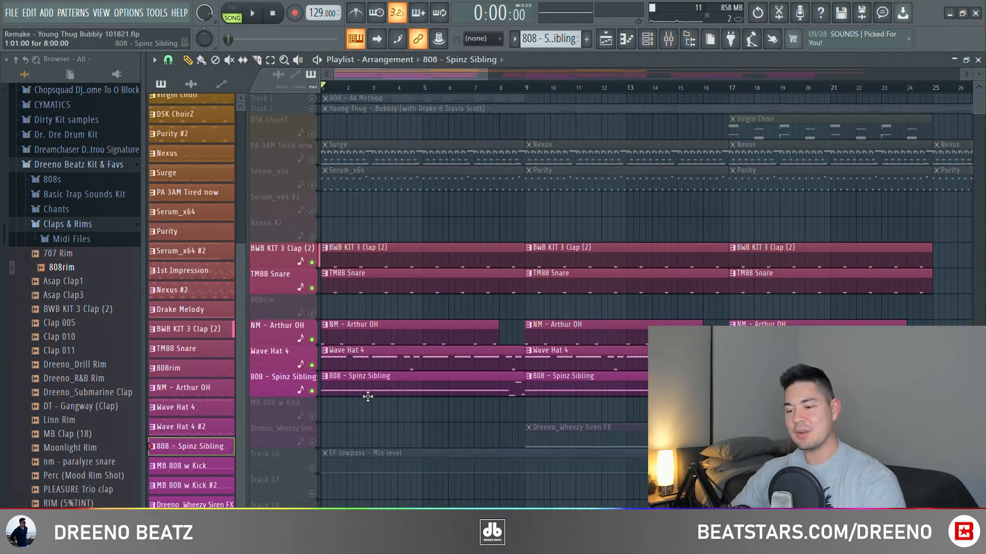
Inspect the 808 - Spinz Sibling sample and play its pattern in the piano roll.
click(648, 39)
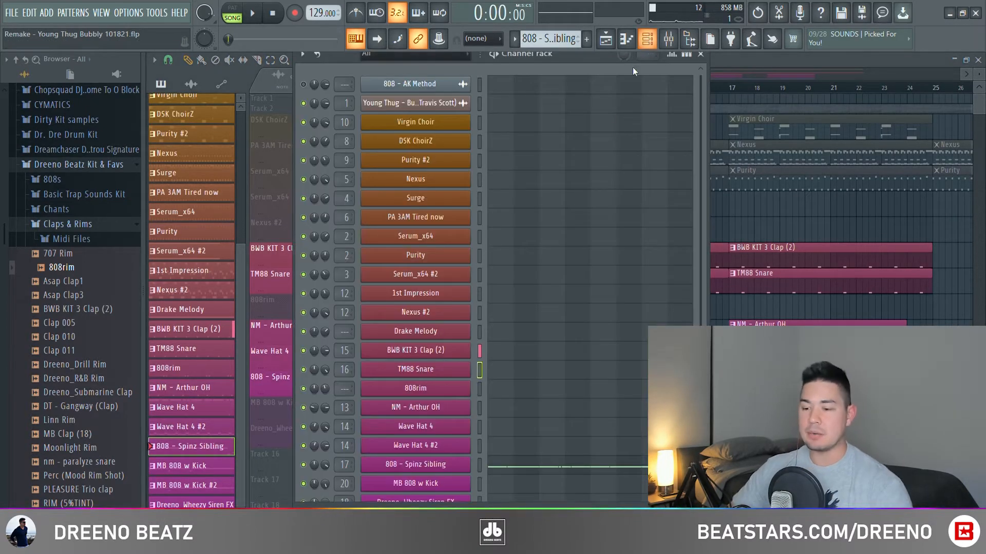
click(441, 461)
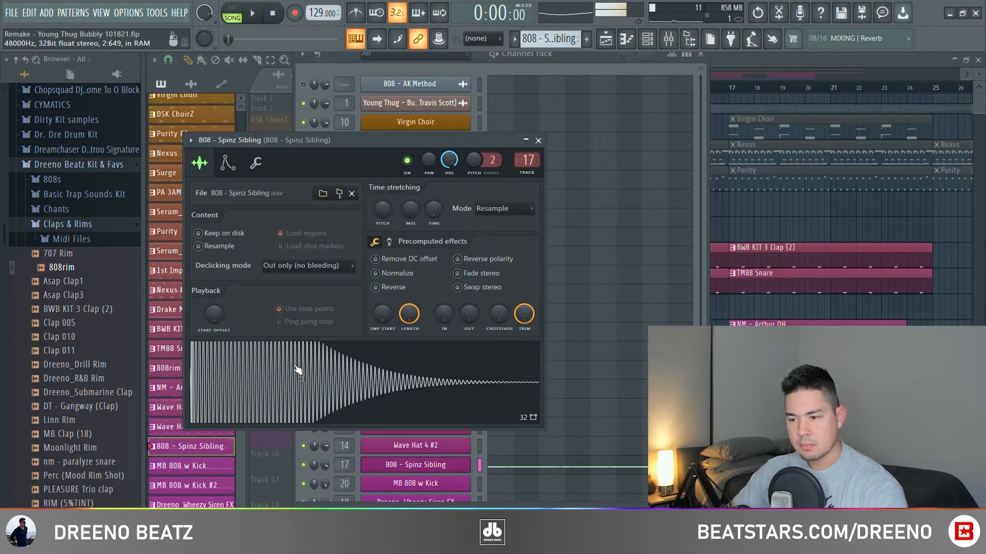
key(F7)
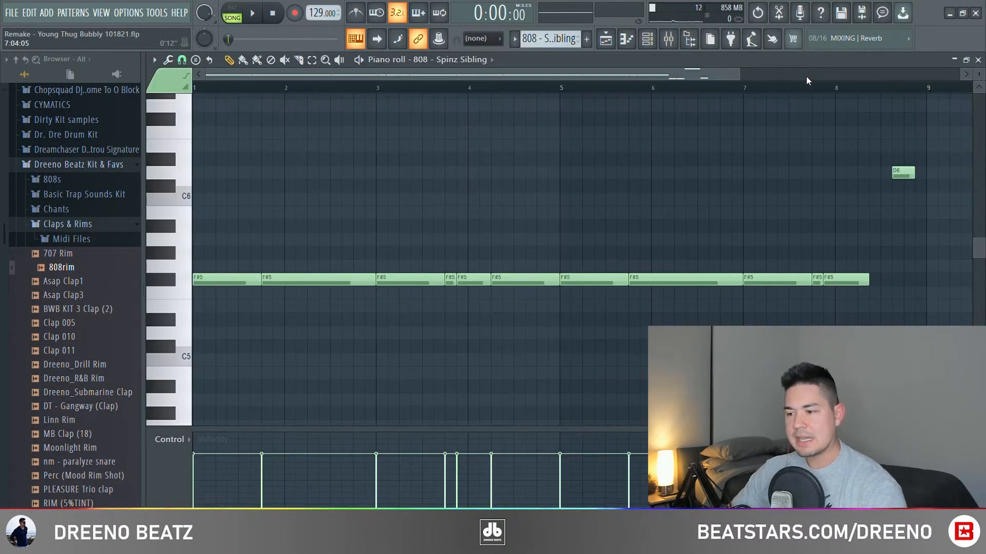
key(space)
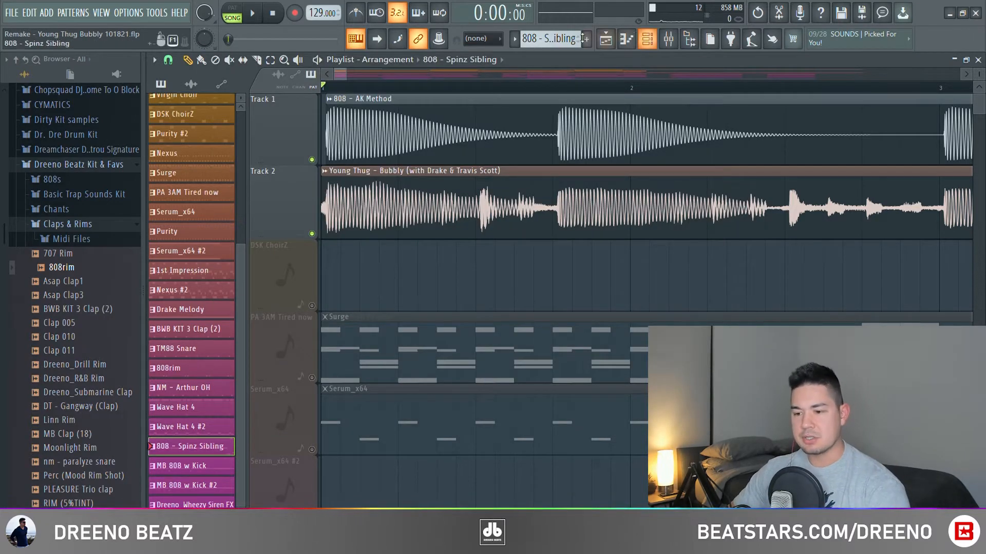
Compare the 808 - AK Method waveform with the Young Thug - Bubbly audio up close, and play the full arrangement from bar 9.
scroll(347, 229, up, 5)
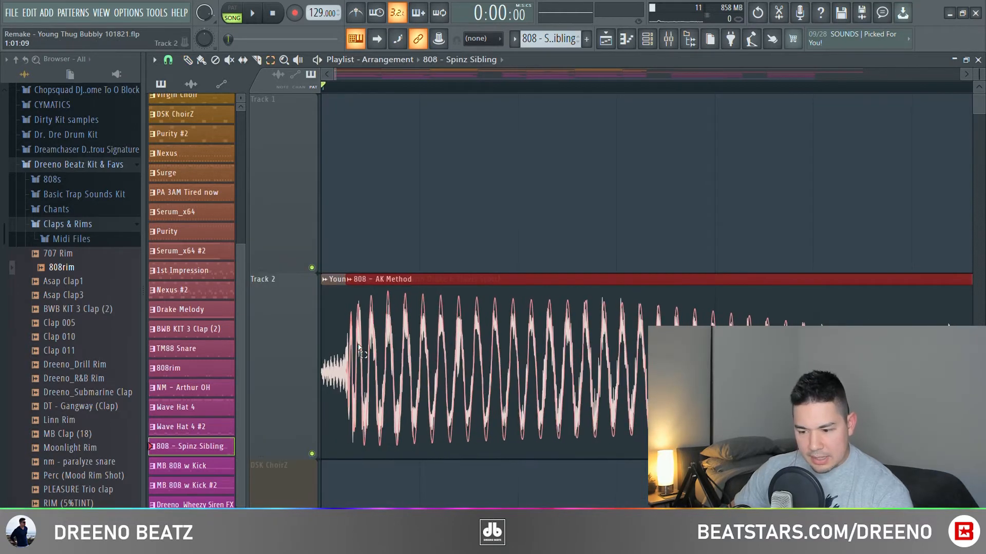
click(967, 74)
drag(968, 75, 967, 75)
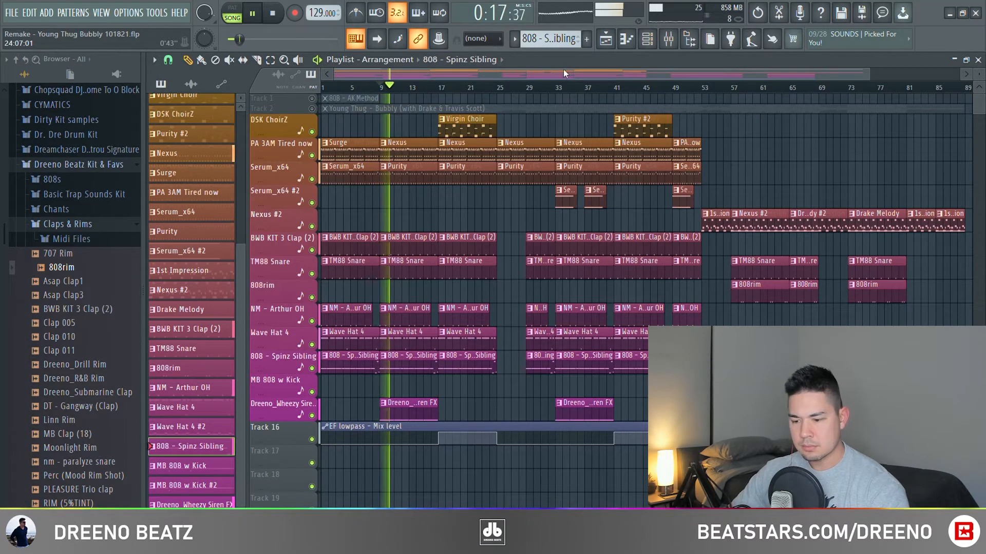
key(space)
Inspect the Dreeno_Wheezy Siren FX sample in its channel settings and preview its sound.
click(654, 41)
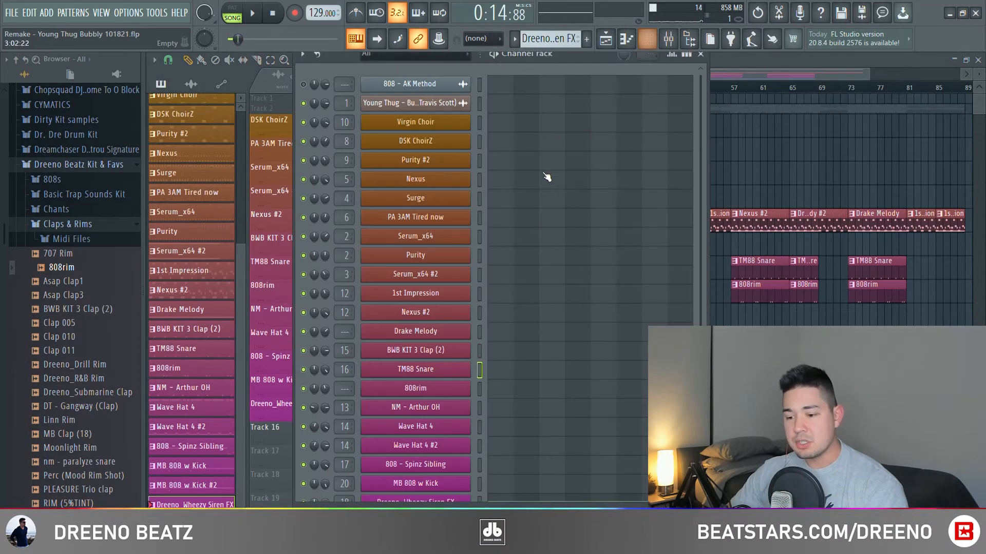
scroll(547, 177, down, 3)
click(402, 447)
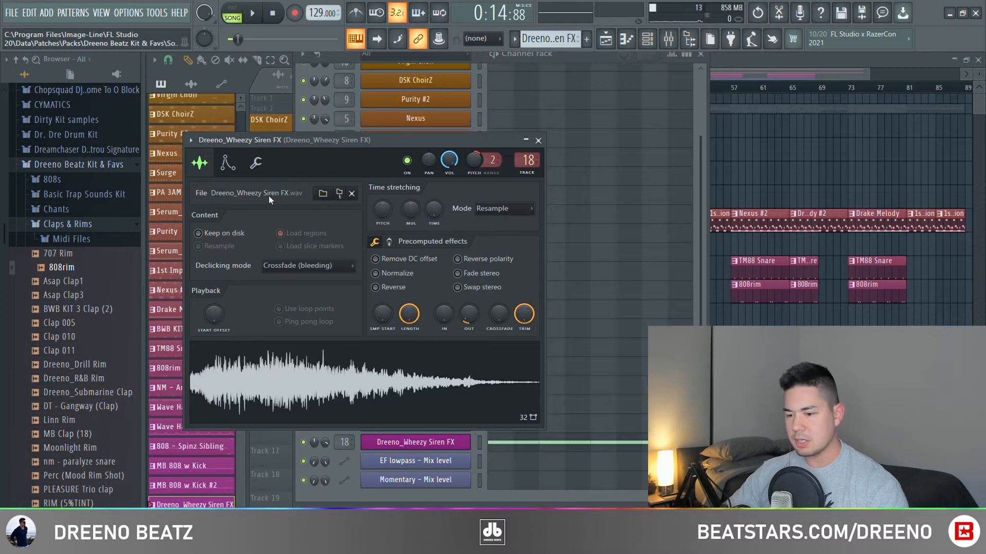
click(318, 369)
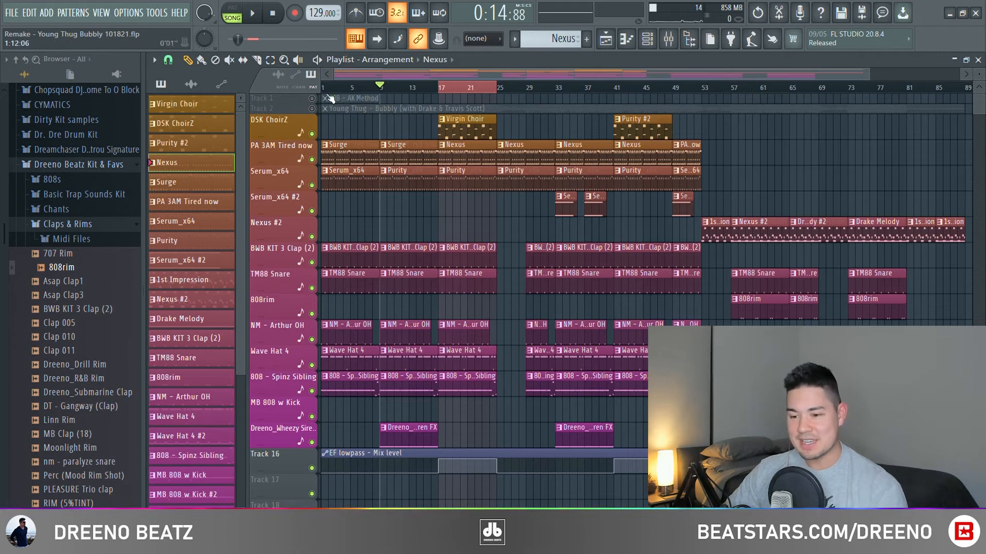
Solo the original song on Track 2, play it from bar 9 and switch back to the remake to compare them.
right_click(312, 109)
key(space)
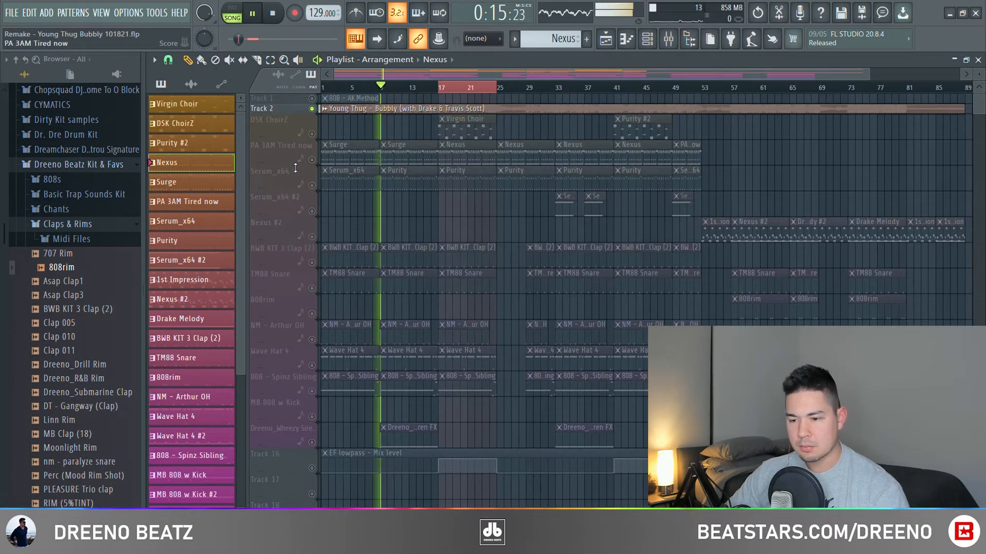
click(312, 109)
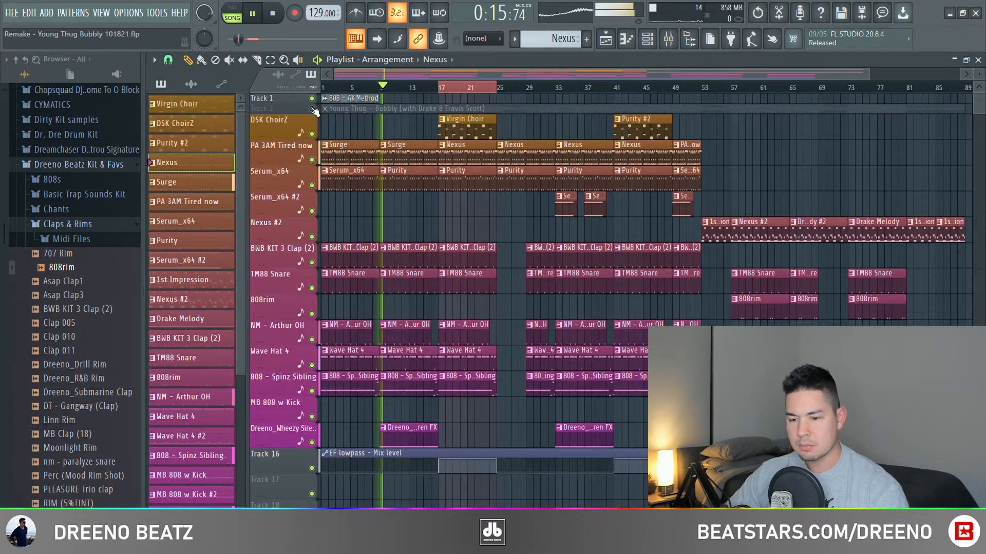
key(space)
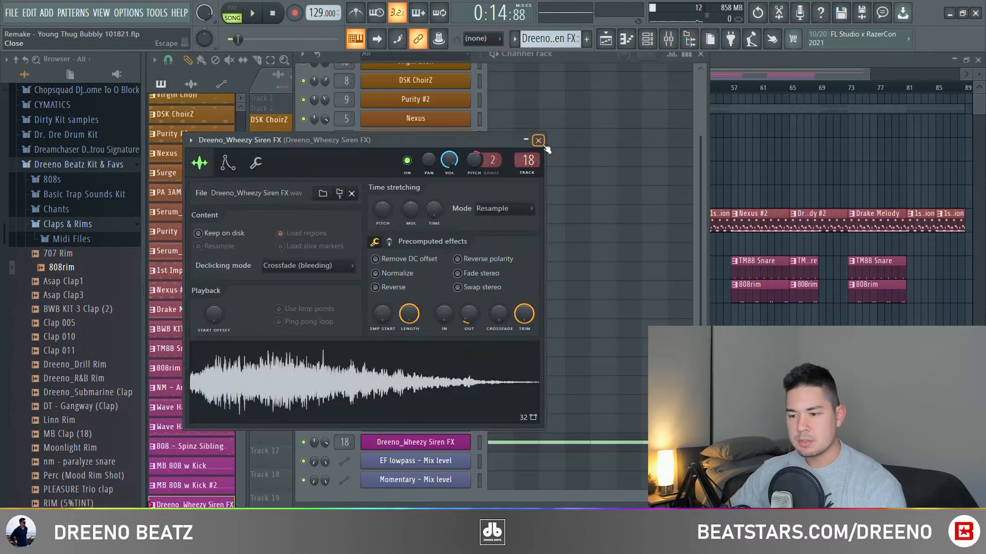
Close the Dreeno_Wheezy Siren FX sampler and the channel rack to return to the playlist.
click(541, 139)
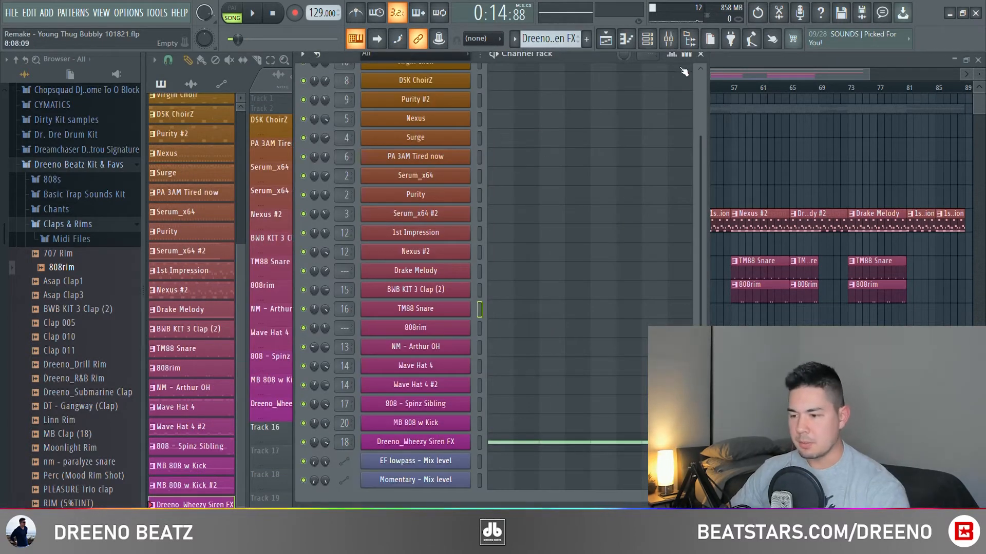
scroll(684, 74, up, 5)
click(700, 54)
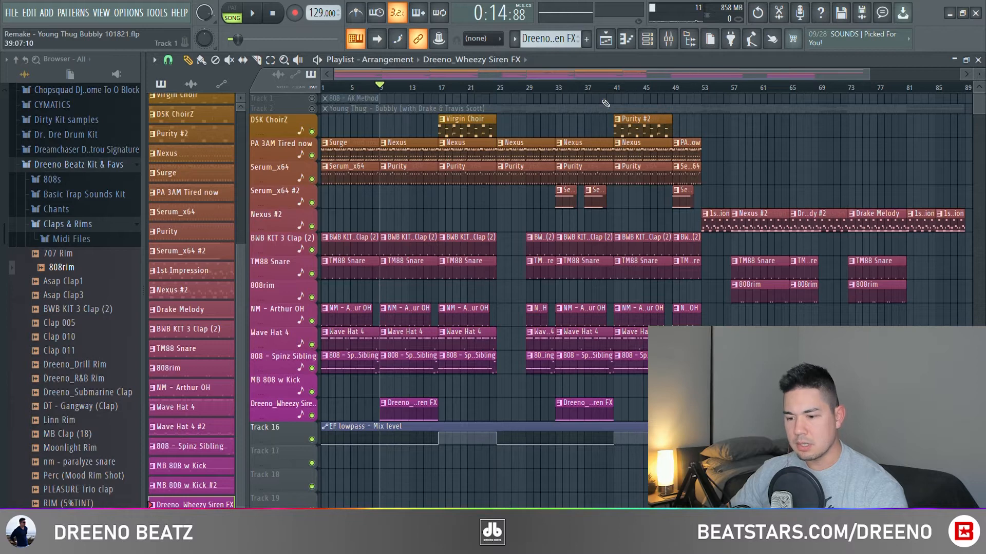
Select bars 17 to 25 in the playlist, solo the PA 3AM Tired now track and play its melody.
double_click(471, 118)
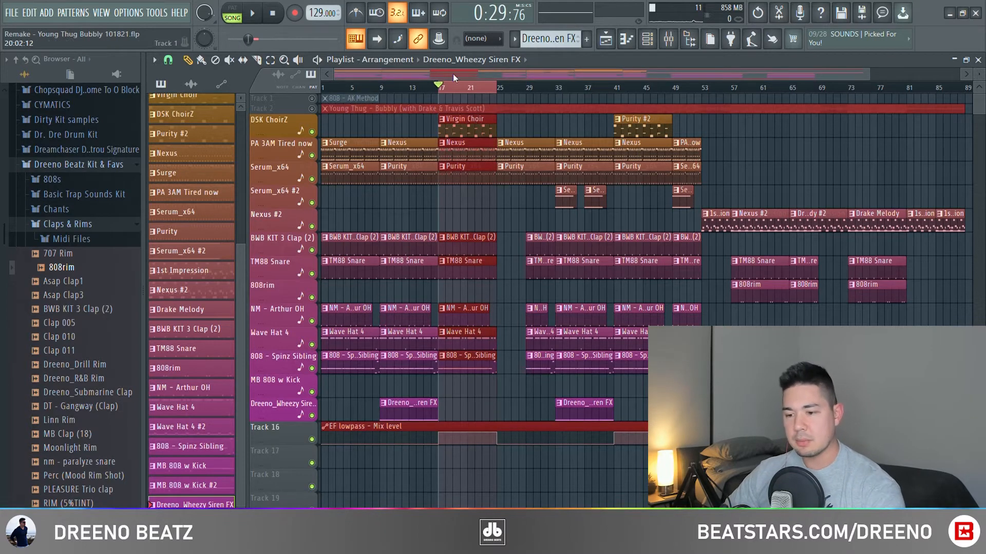
click(462, 146)
right_click(312, 155)
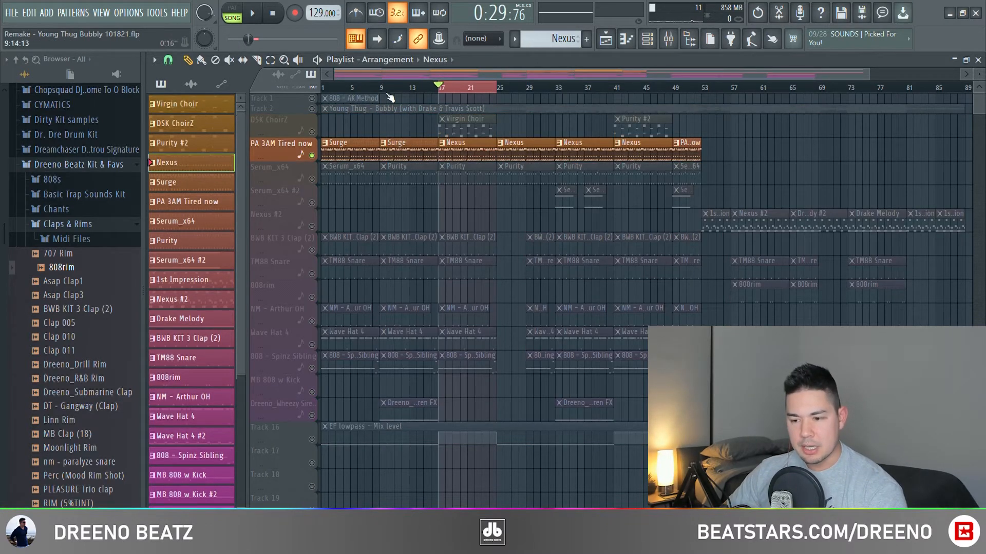
key(space)
key(space)
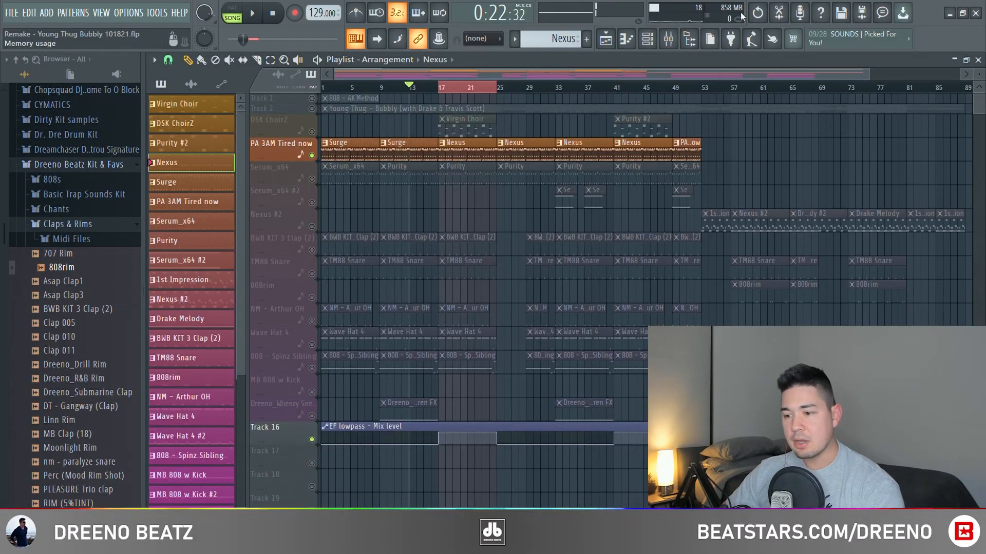
Inspect the EF lowpass and Momentary effects on the MAIN MELODY BUS and play the soloed melody from about bar 15.
click(668, 39)
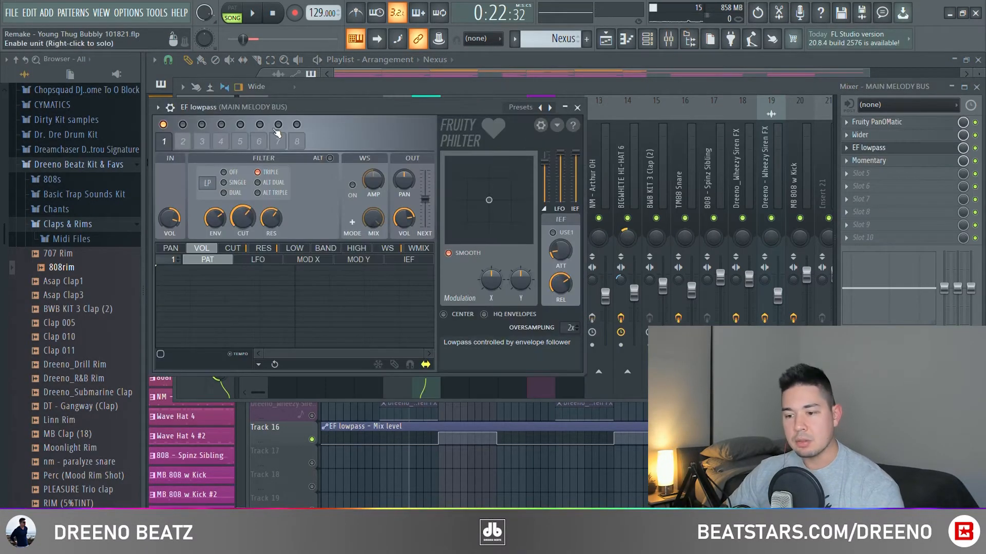
click(577, 107)
click(916, 162)
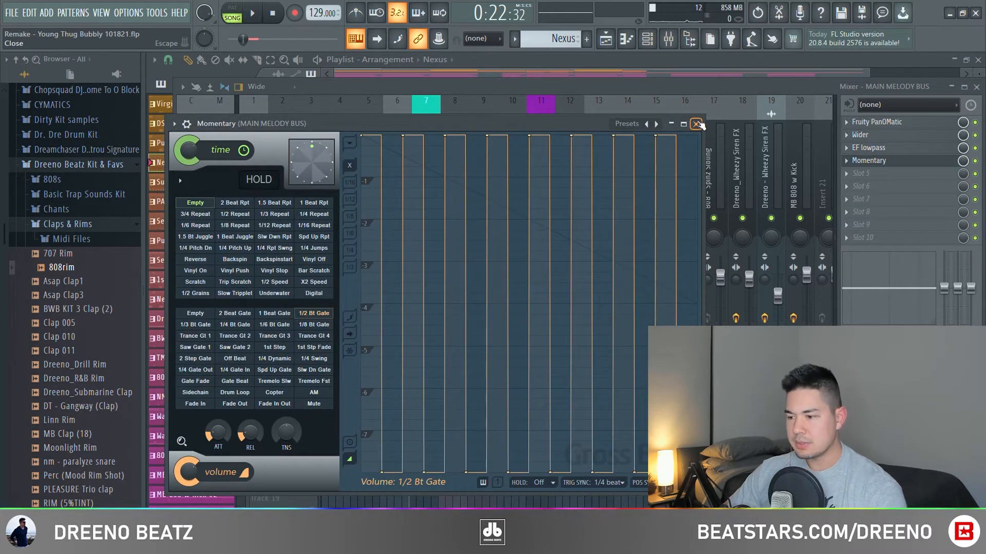
click(697, 124)
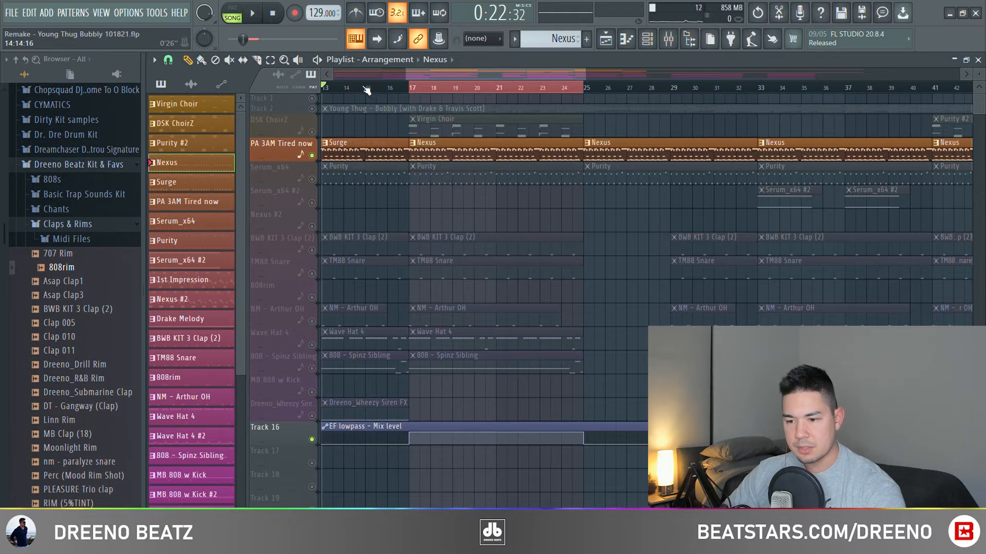
click(366, 88)
key(space)
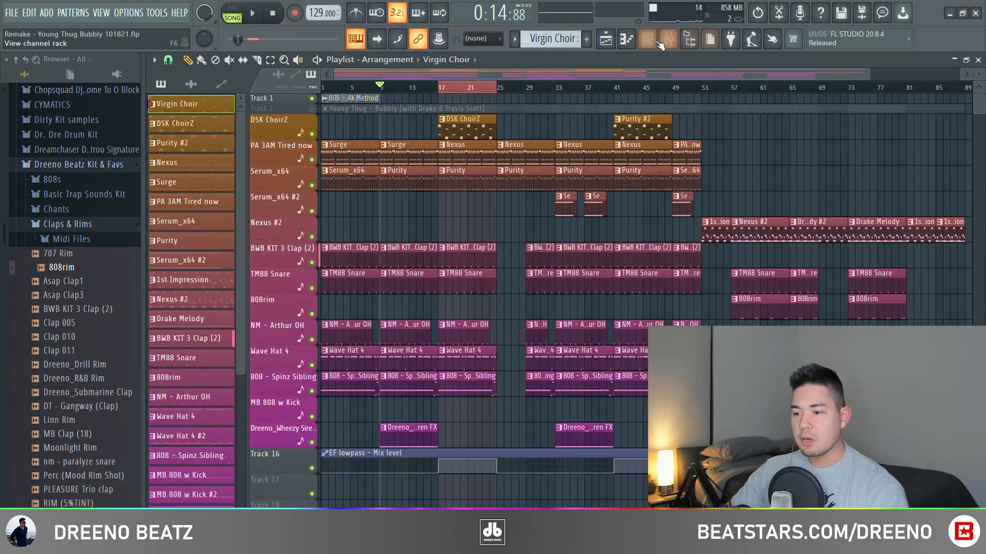
Inspect the Virgin Choir and DSK ChoirZ instruments and play the Virgin Choir notes in the piano roll.
click(648, 40)
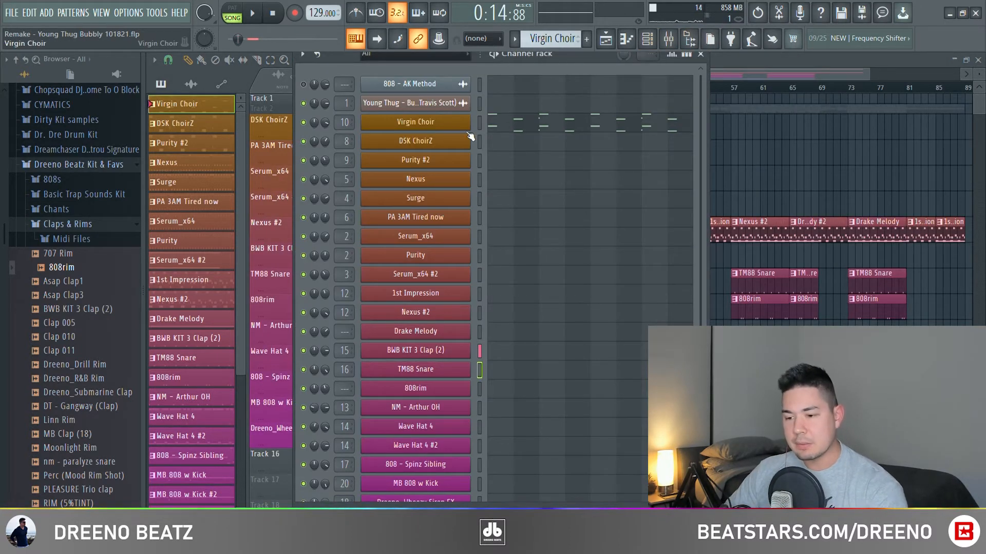
click(450, 130)
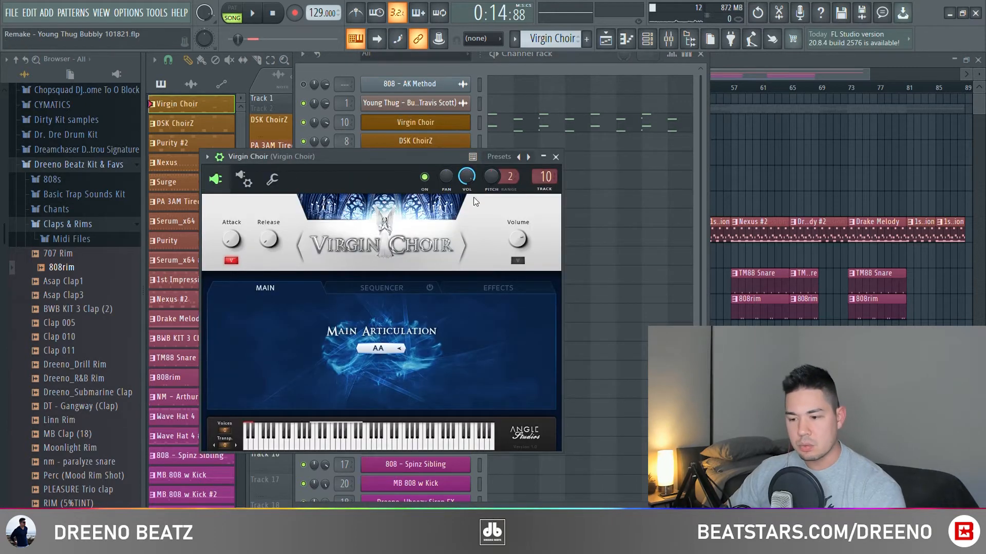
click(415, 141)
click(485, 140)
click(428, 164)
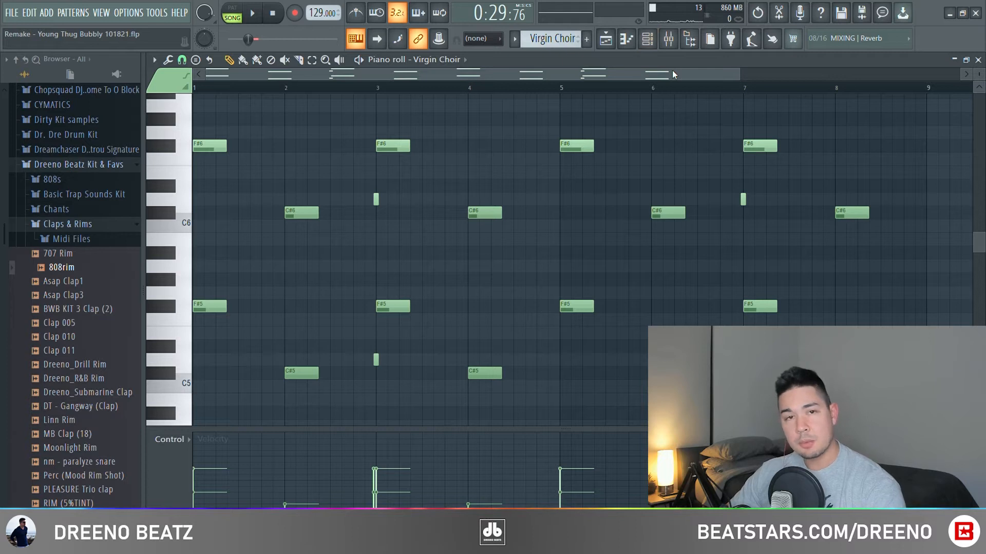
key(space)
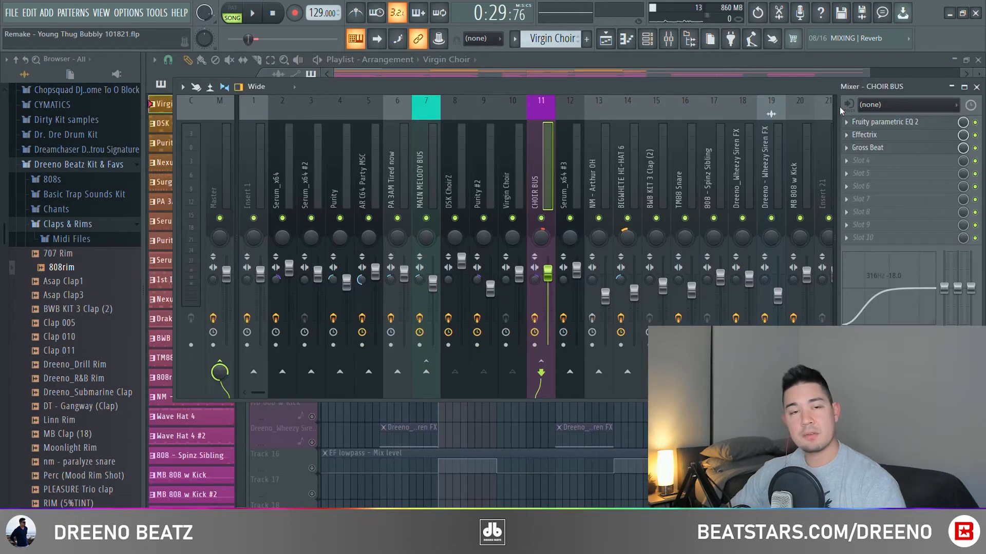
Review the Fruity parametric EQ 2, Effectrix and Gross Beat effects on the CHOIR BUS, and play the choir with the melodies from bar 17.
click(892, 122)
click(894, 123)
click(889, 136)
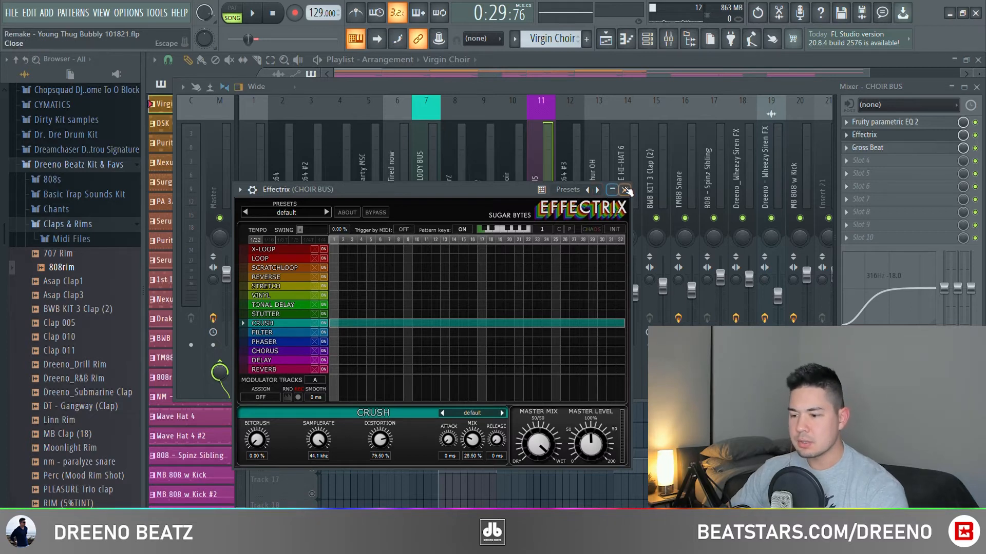
click(626, 190)
click(867, 148)
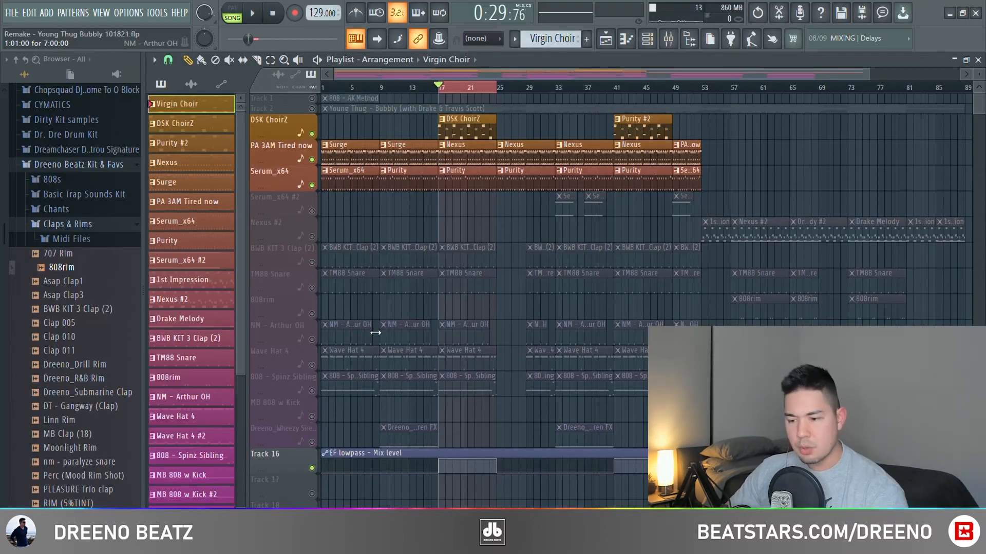
key(space)
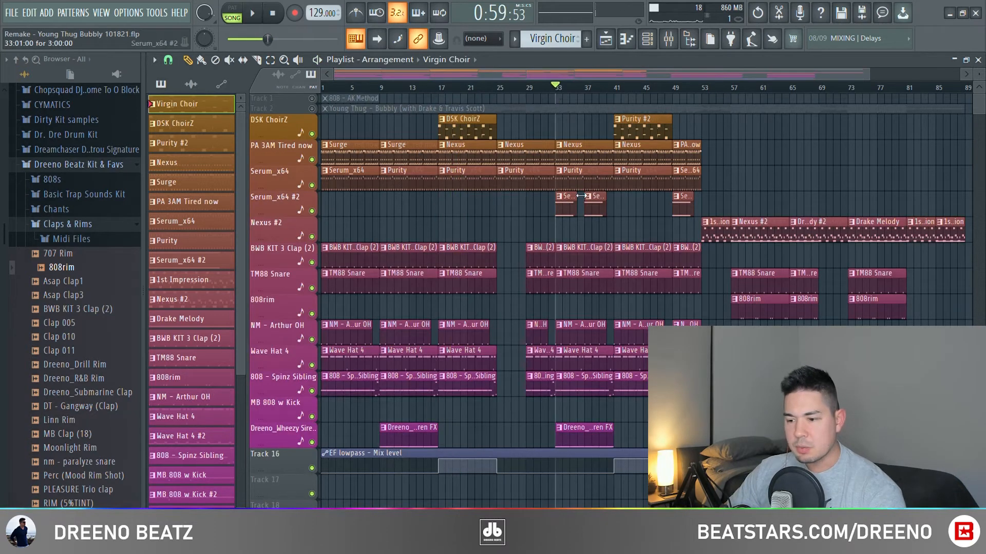
Inspect the PD Lost Space Pad preset of Serum_x64 #2 and play its pattern in the piano roll.
click(569, 209)
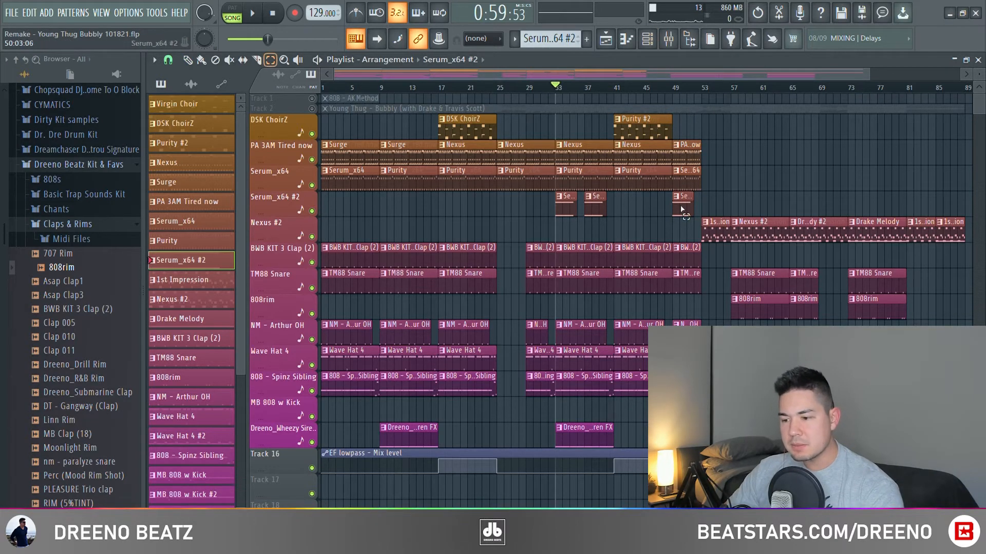
drag(674, 92, 691, 93)
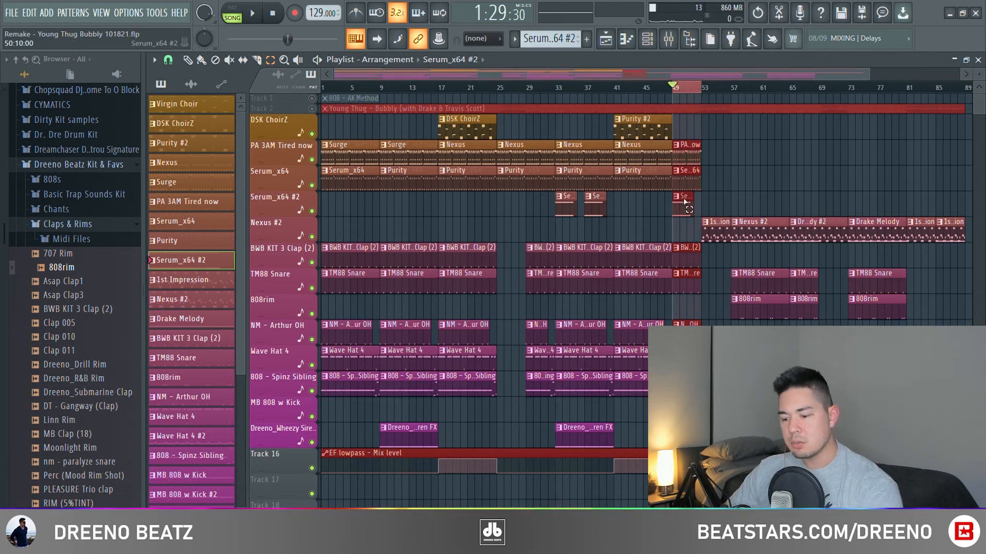
click(650, 45)
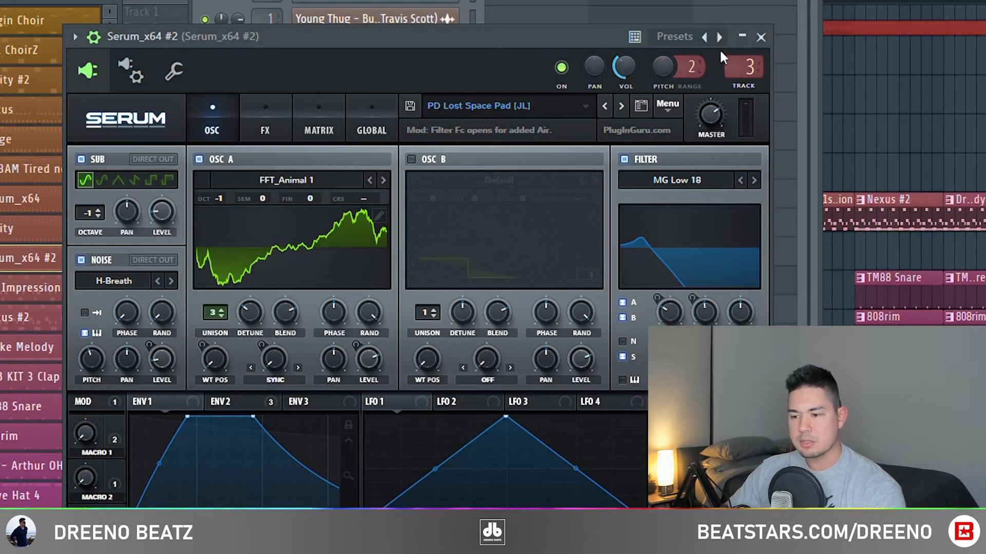
click(761, 38)
key(space)
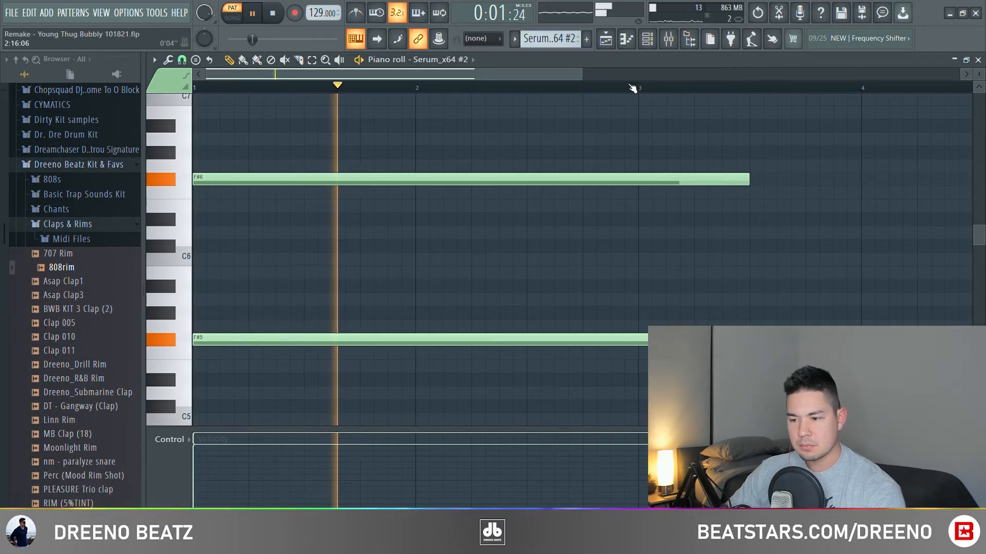
drag(582, 76, 960, 78)
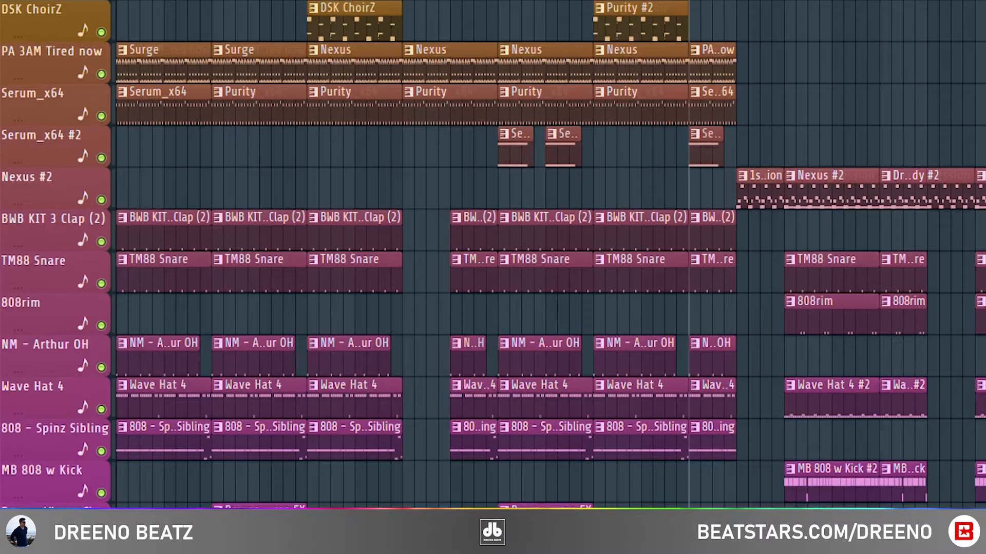
Play the arrangement from bar 49, and the beat's second section from bar 53 with the playlist focused on it.
key(space)
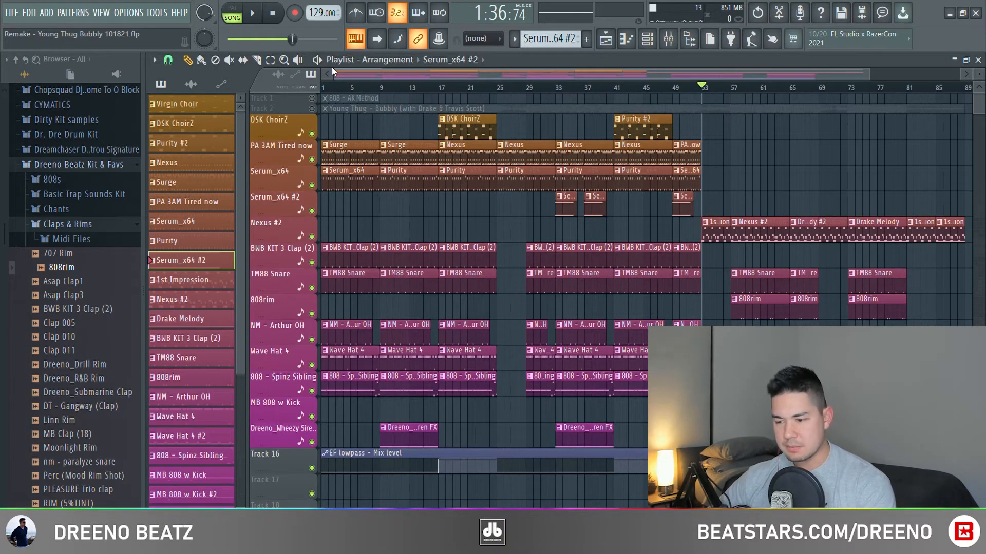
key(space)
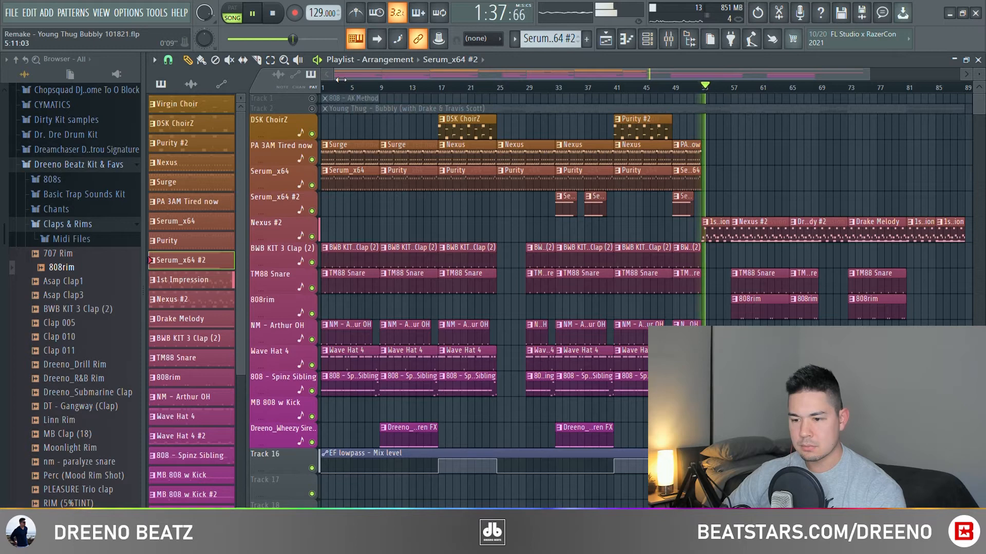
drag(342, 78, 539, 75)
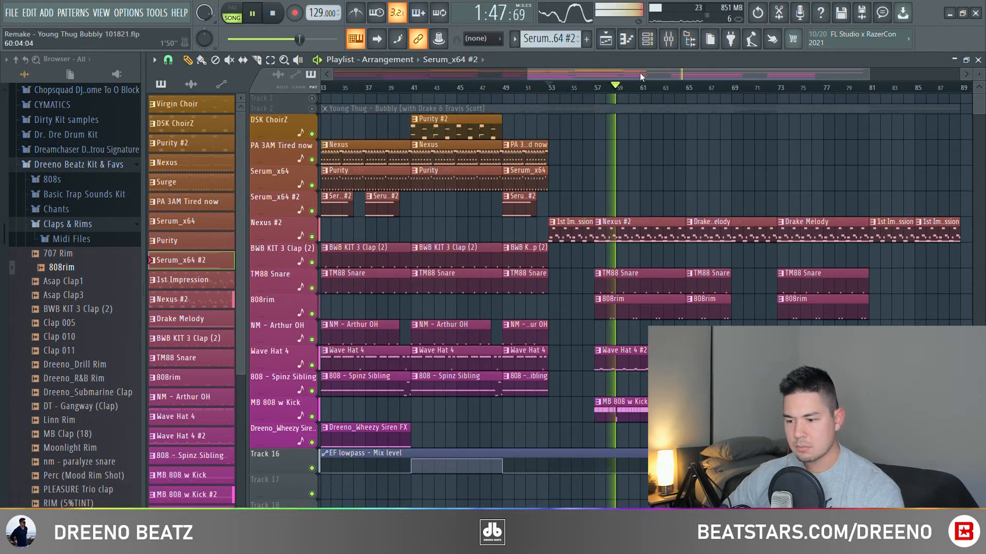
key(space)
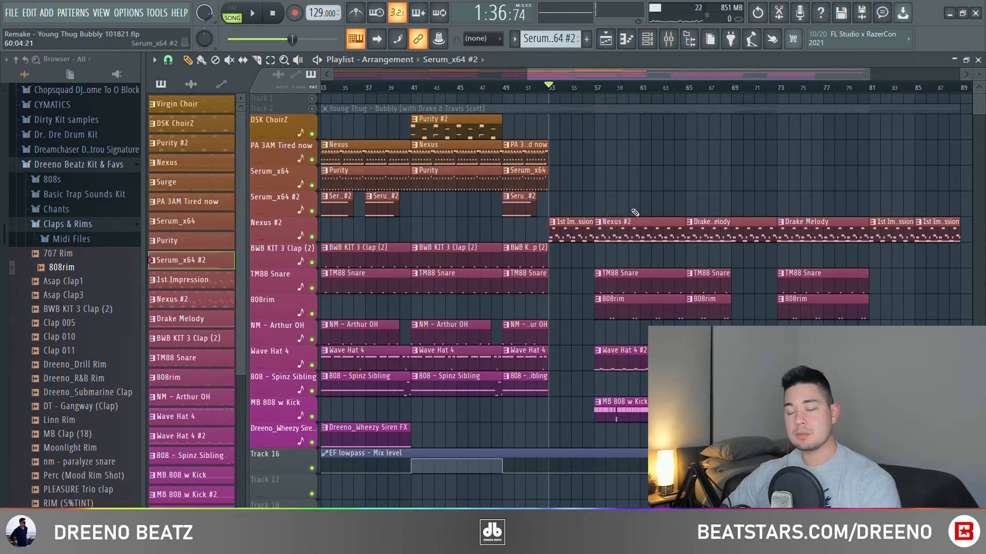
Inspect the Simple Sine preset of the 1st Impression instrument, and open the Nexus #2 instrument from the channel rack.
click(648, 41)
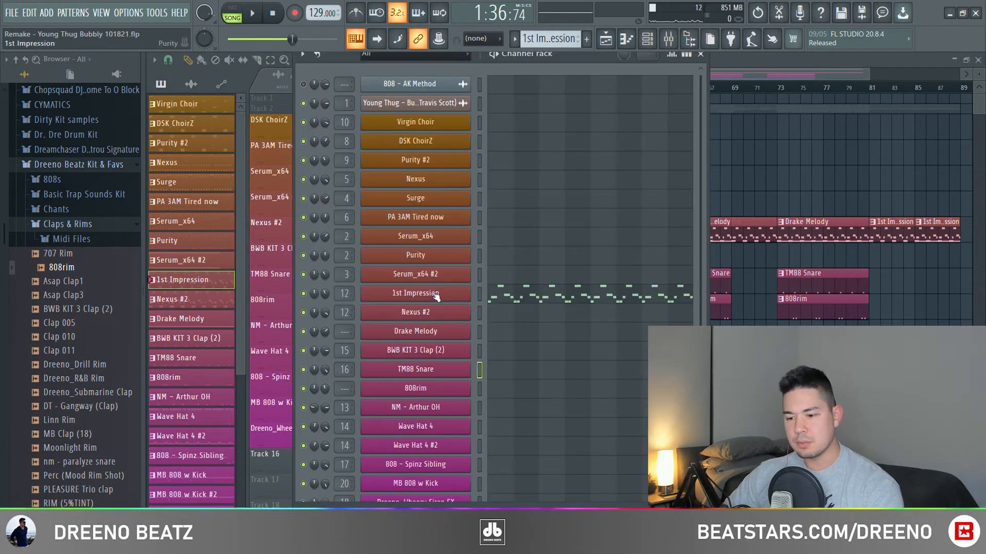
click(435, 297)
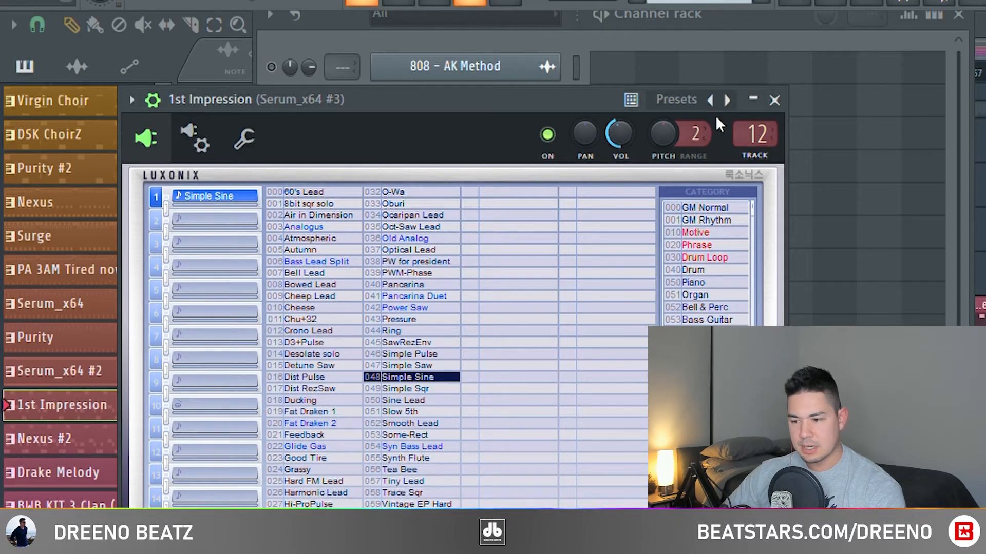
click(775, 100)
click(441, 310)
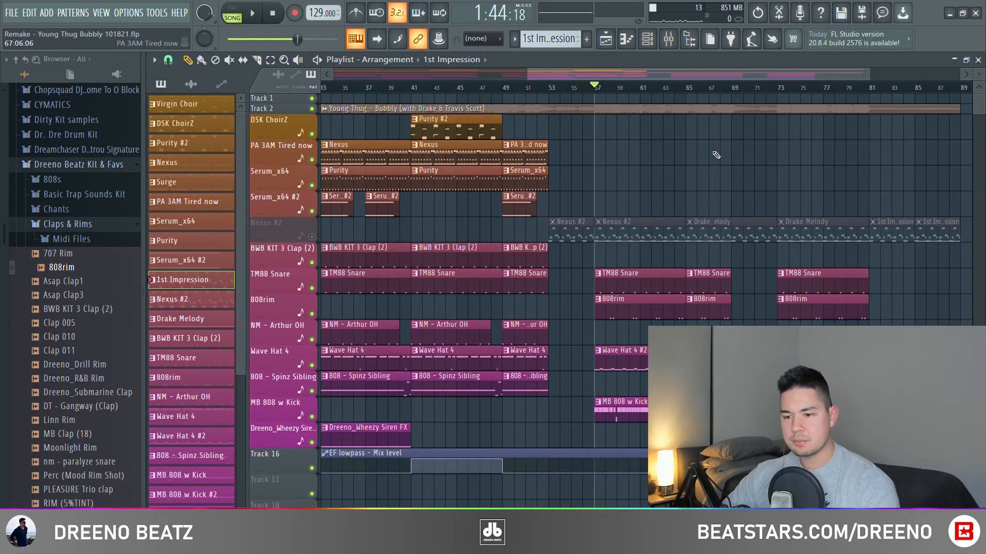
Play the second section's drums from bar 57 with the melody track muted, and inspect the 808rim sample's channel settings.
key(space)
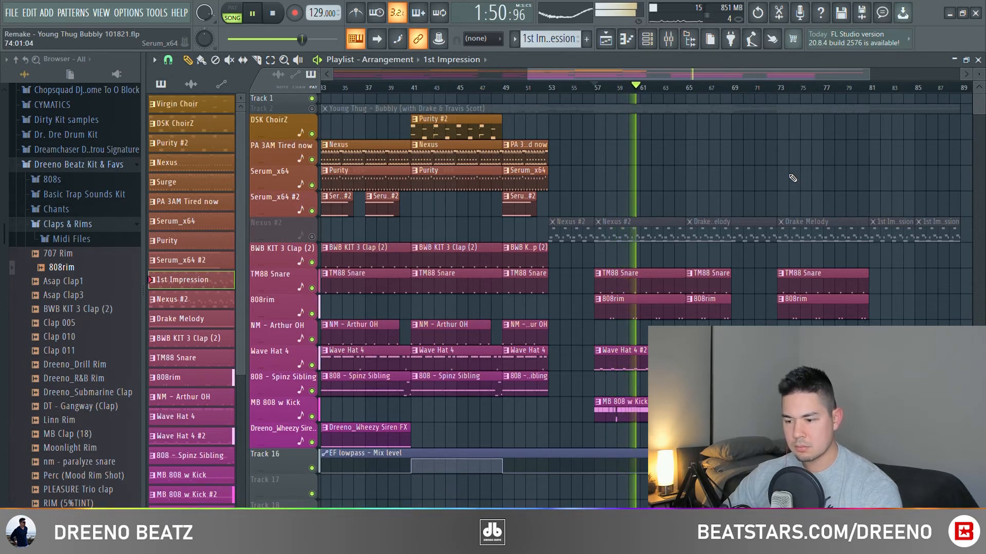
key(space)
click(650, 38)
click(403, 389)
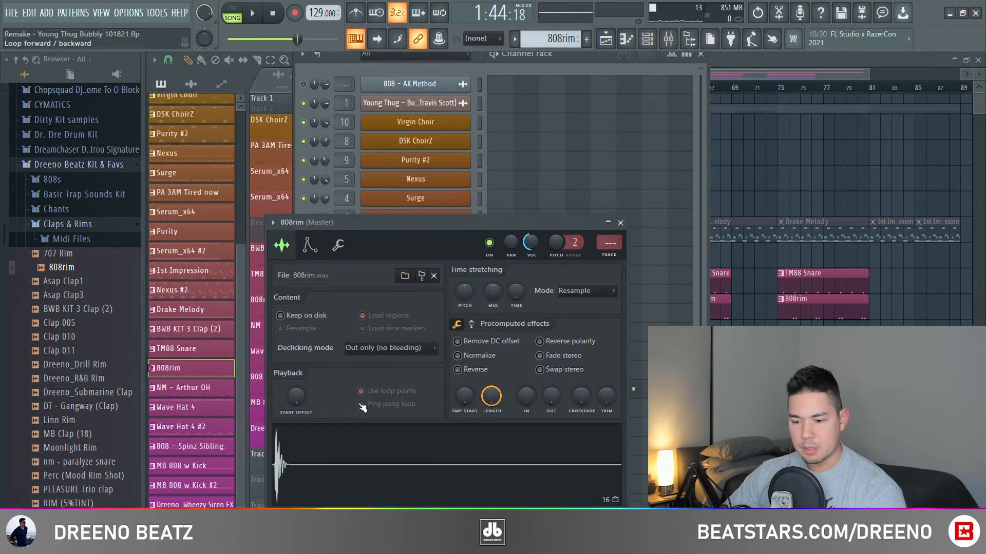
click(343, 345)
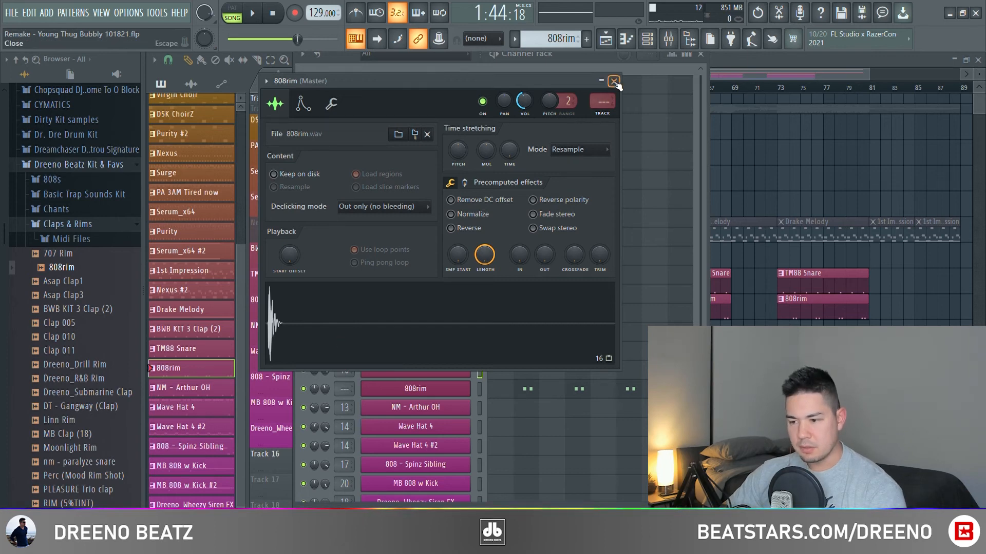
click(614, 81)
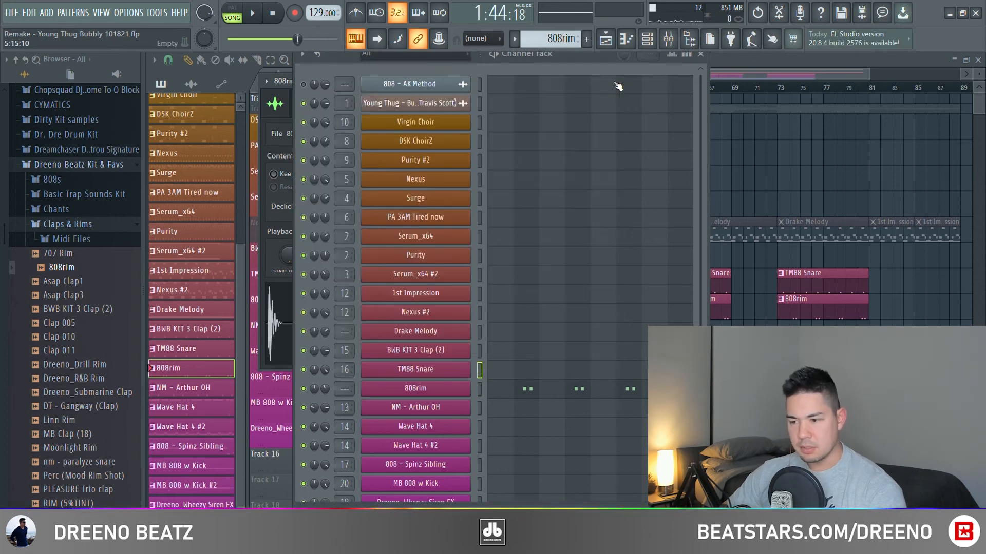
View the 808rim pattern in the piano roll and play it from bar 57 of the arrangement.
click(552, 393)
key(space)
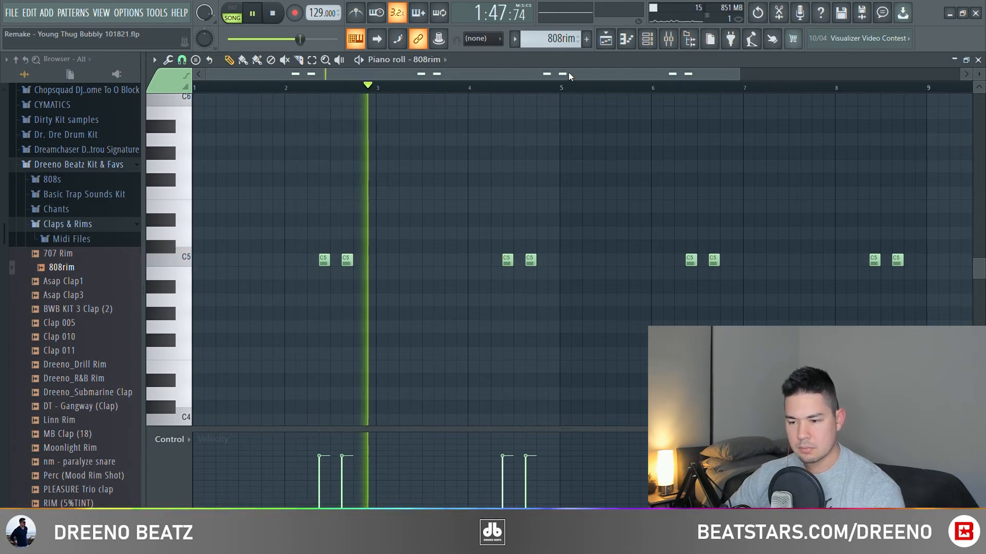
key(space)
key(F5)
Inspect the Wave Hat 4 #2 sample's channel settings and play its hi-hat pattern in the piano roll.
click(647, 44)
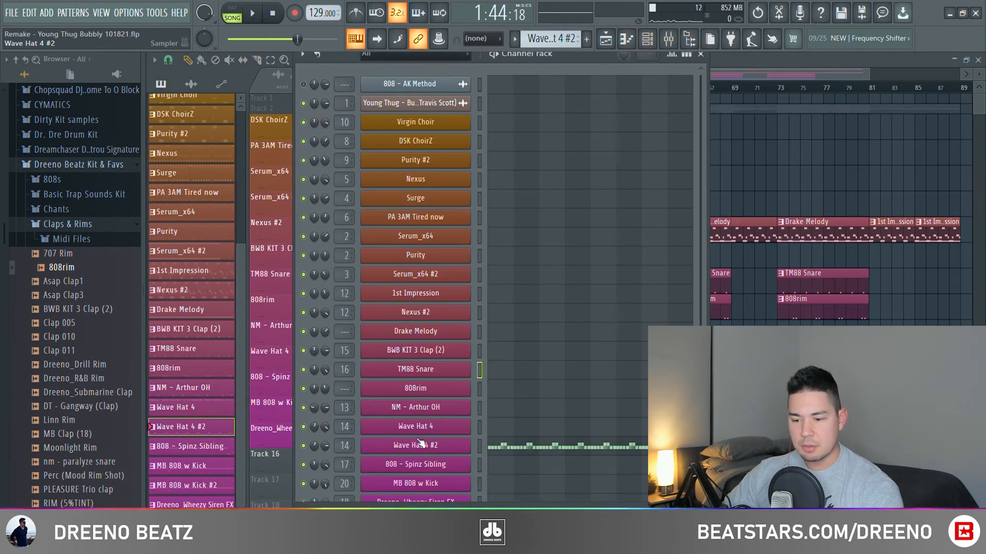
click(420, 445)
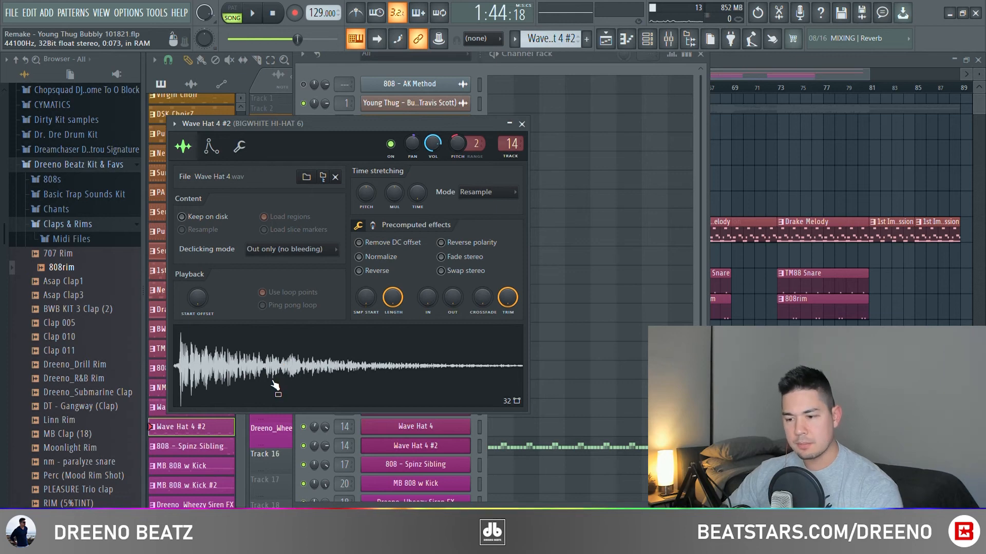
key(F7)
key(space)
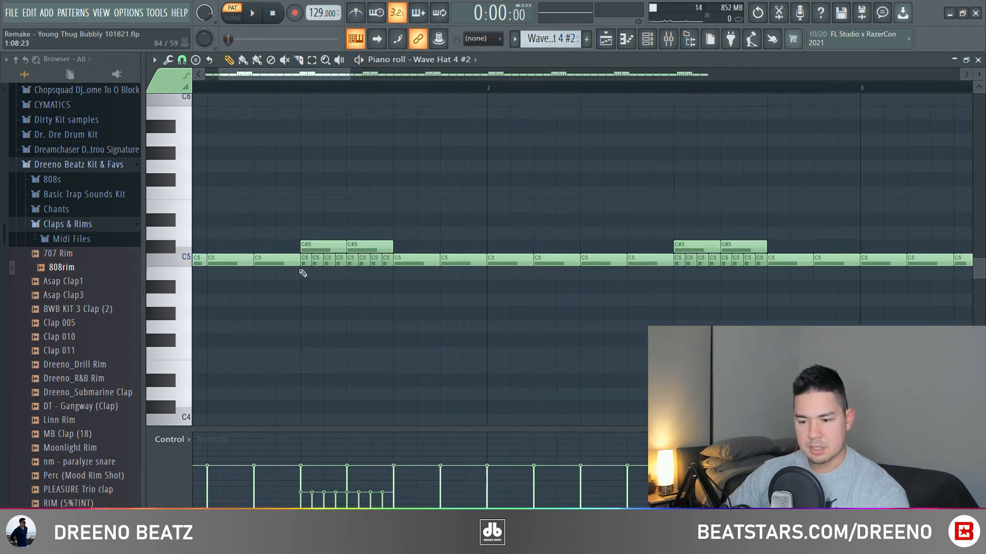
Select the short C5 notes of the first Wave Hat 4 #2 roll and view the target control choices for them.
ctrl+click(305, 265)
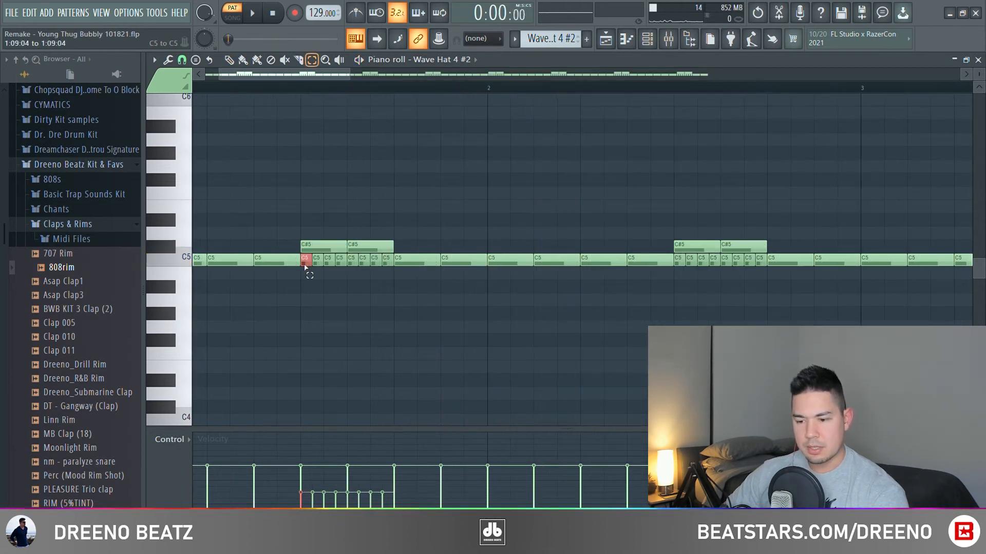
click(174, 438)
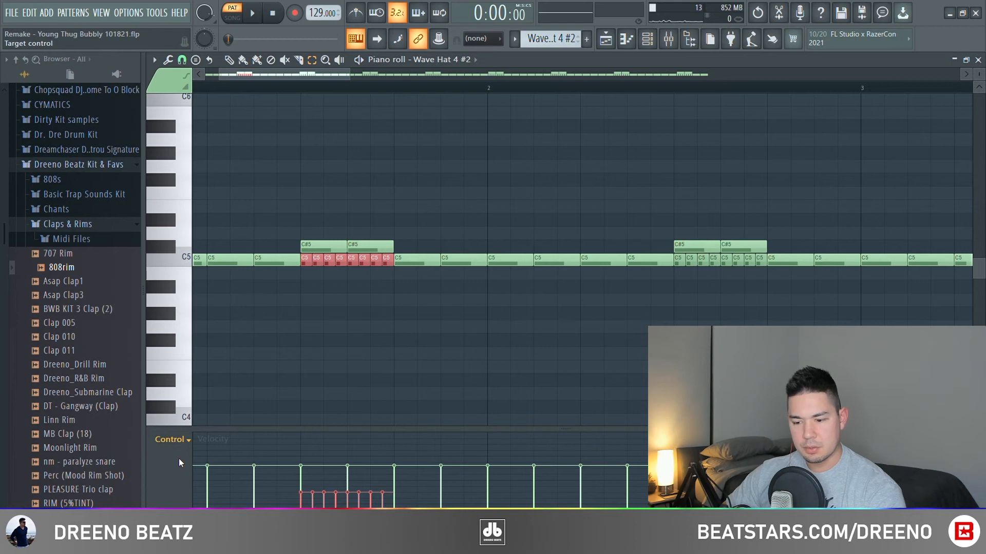
click(178, 457)
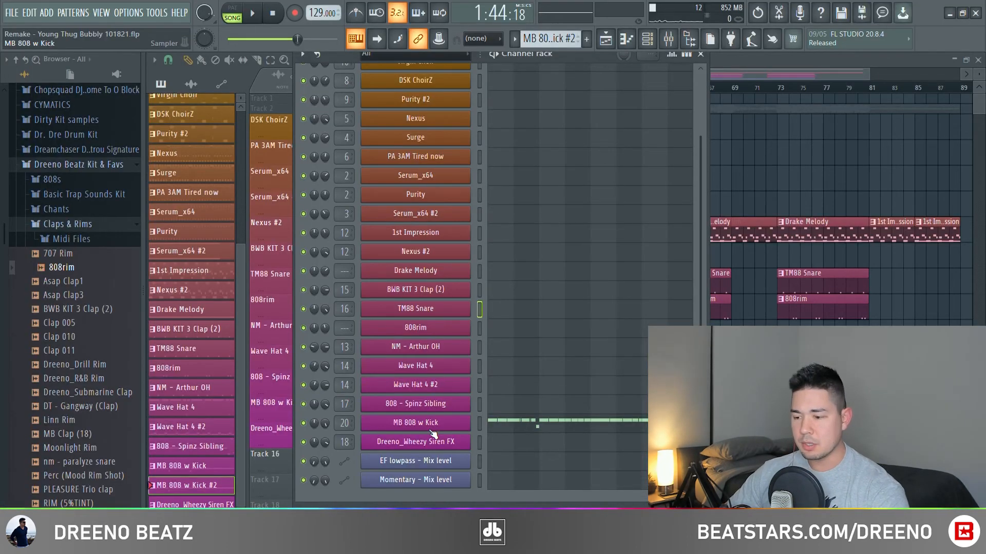
Play the MB 808 w Kick notes in the piano roll, and play the full second section from bar 57 with the melody included.
click(421, 425)
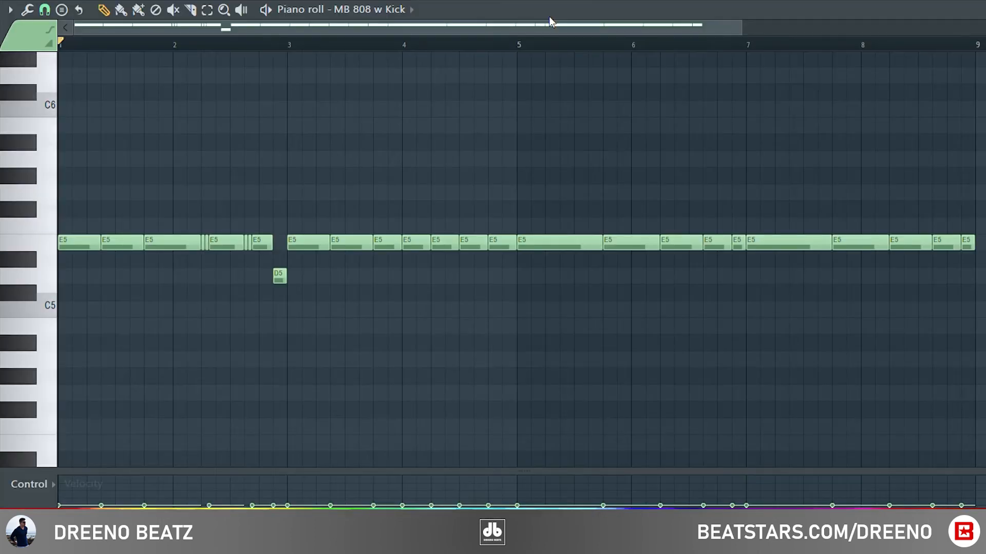
key(space)
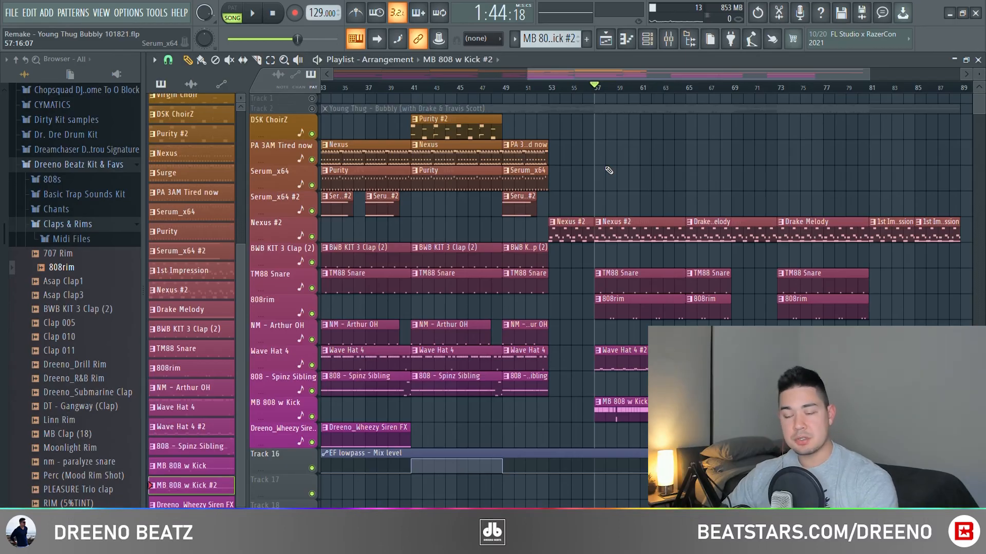
key(space)
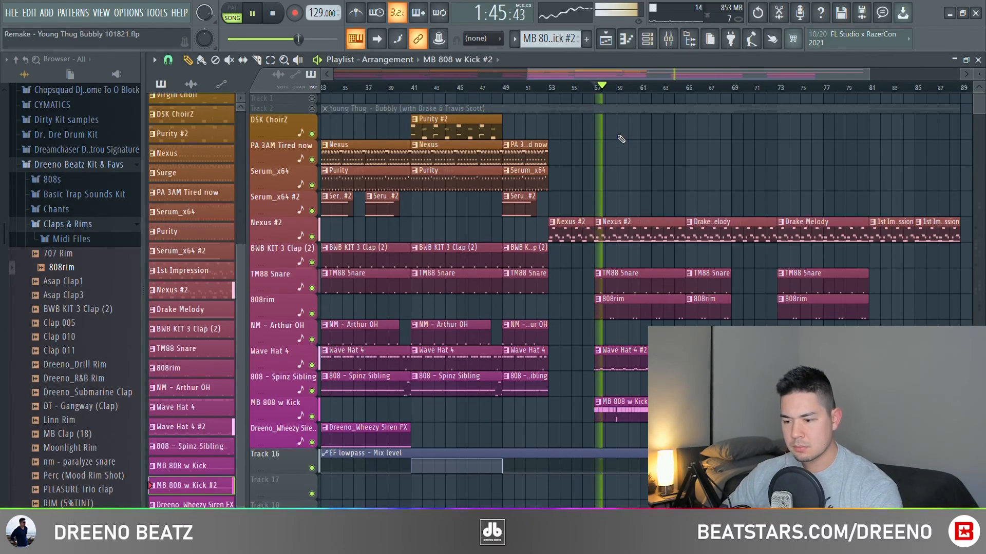